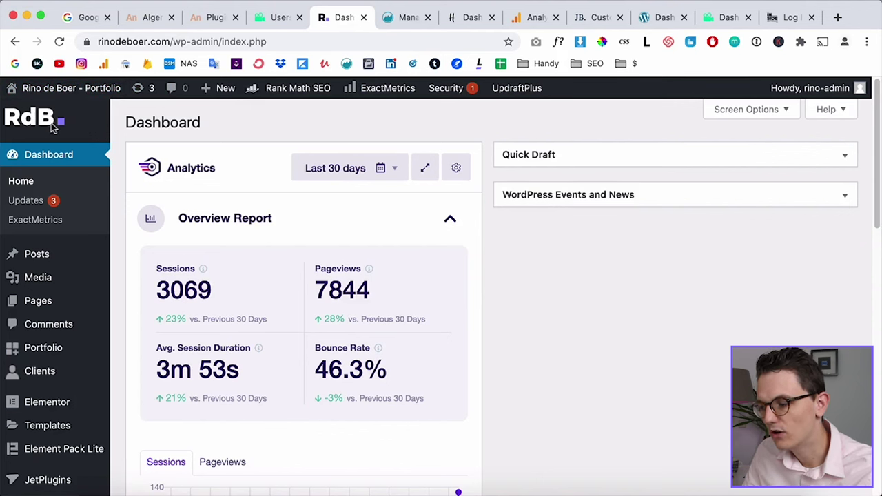
Log out of the WordPress admin account and log back in as administrator.
{"action": "mouse_move", "coordinate": [837, 90]}
{"action": "left_click", "coordinate": [770, 163]}
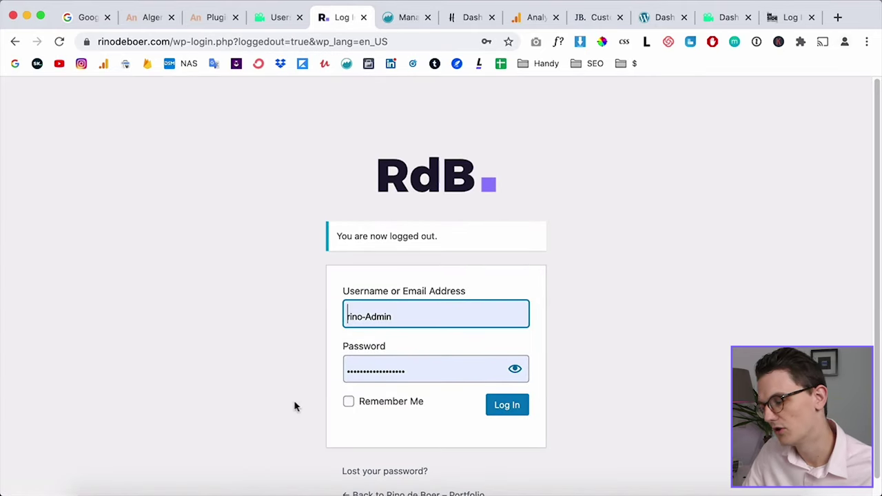
{"action": "left_click", "coordinate": [508, 406]}
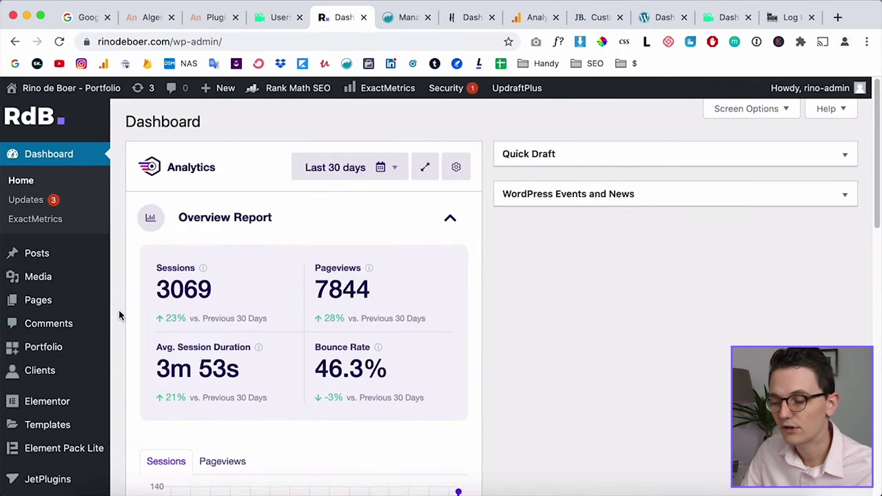
Go to the Add New plugins page from the Plugins menu.
{"action": "scroll", "coordinate": [119, 315], "scroll_direction": "down", "scroll_amount": 3}
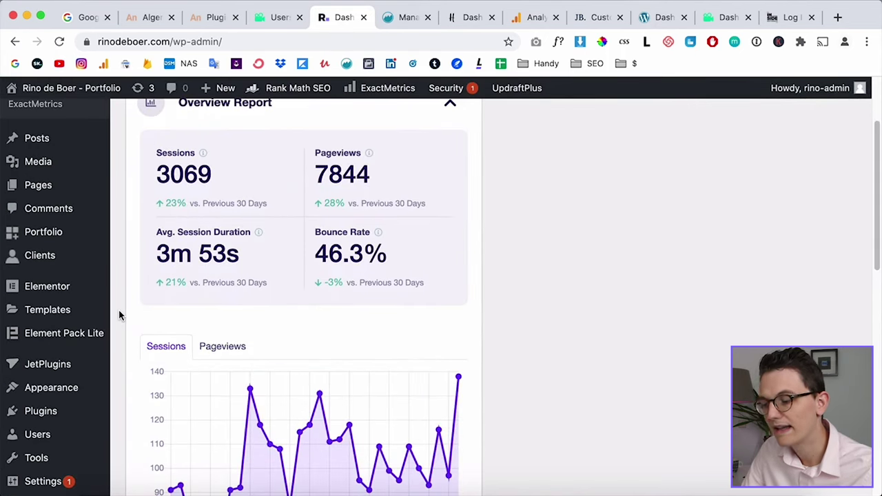
{"action": "mouse_move", "coordinate": [75, 416]}
{"action": "left_click", "coordinate": [138, 429]}
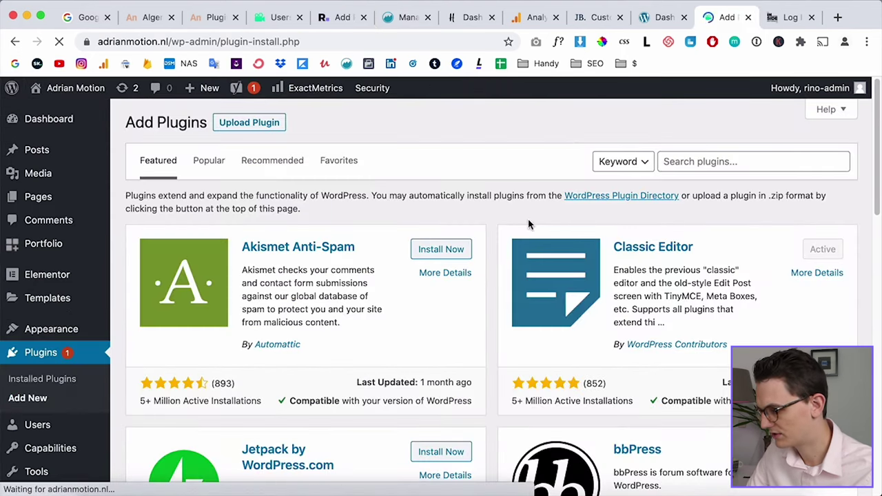
Search the plugin directory for 'white label cms' and install White Label CMS.
{"action": "left_click", "coordinate": [698, 162]}
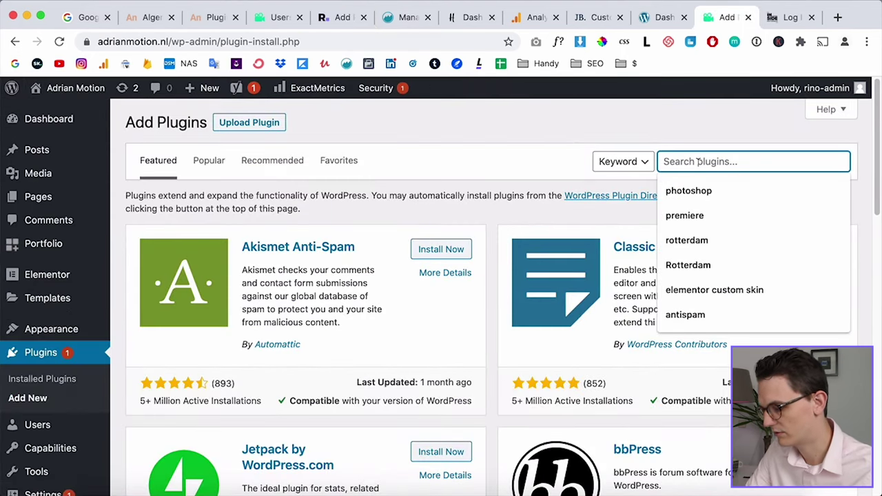
{"action": "type", "text": "white label cms"}
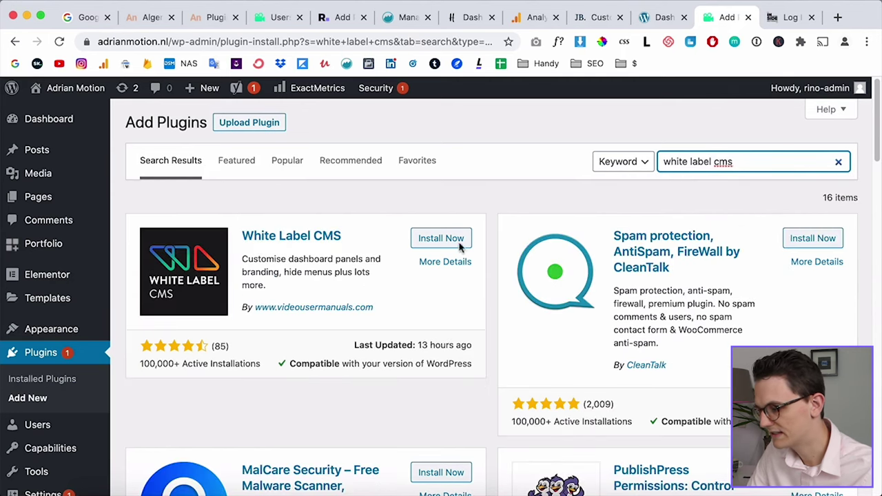
{"action": "left_click", "coordinate": [458, 245]}
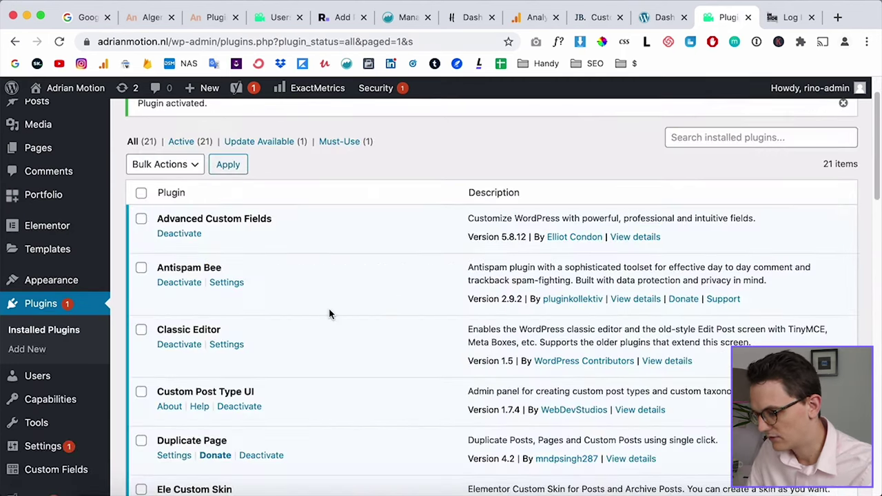
Open the White Label CMS settings page from the Settings menu.
{"action": "scroll", "coordinate": [329, 314], "scroll_direction": "down", "scroll_amount": 6}
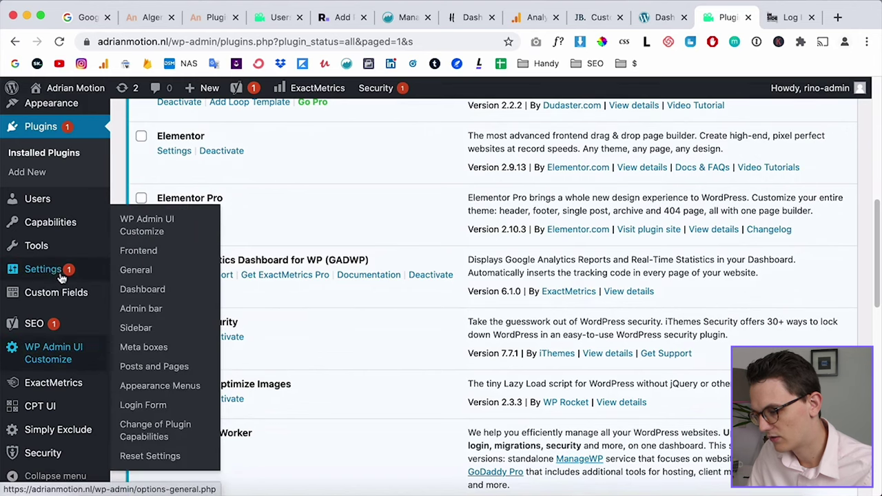
{"action": "mouse_move", "coordinate": [55, 274]}
{"action": "left_click", "coordinate": [155, 380]}
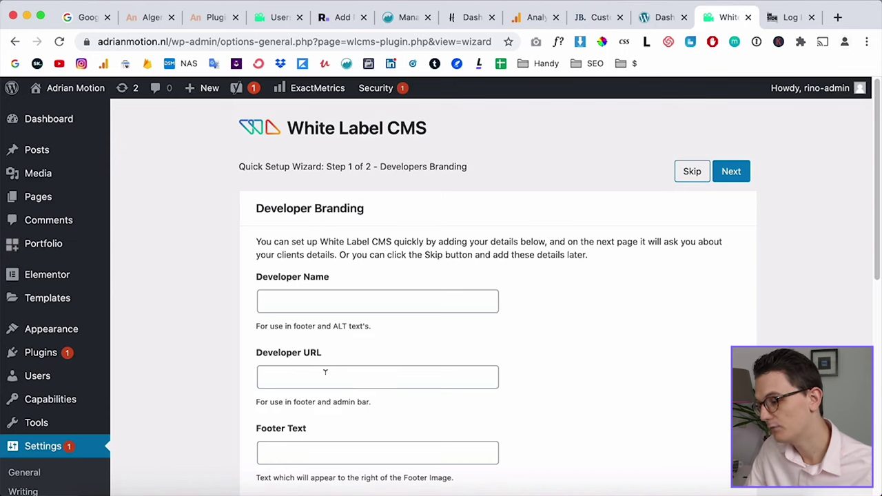
Skip the White Label CMS quick setup wizard and go to its Login settings.
{"action": "left_click", "coordinate": [692, 175]}
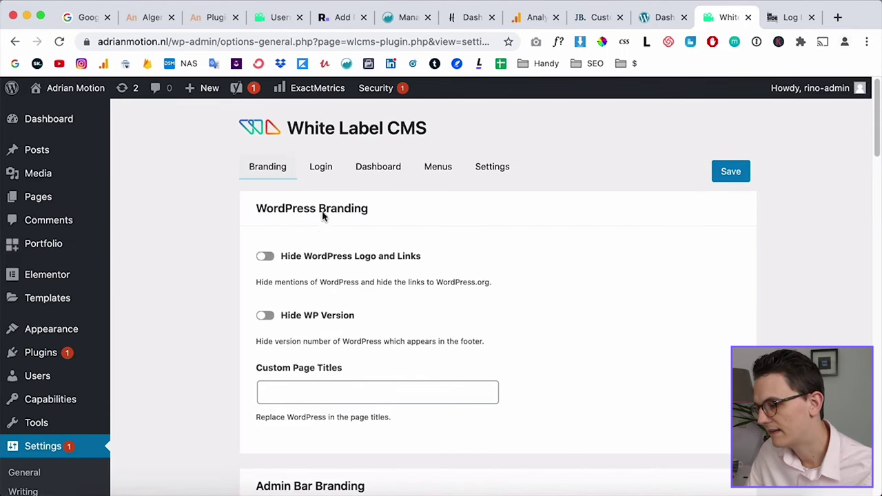
{"action": "left_click", "coordinate": [321, 169]}
{"action": "scroll", "coordinate": [206, 270], "scroll_direction": "down", "scroll_amount": 2}
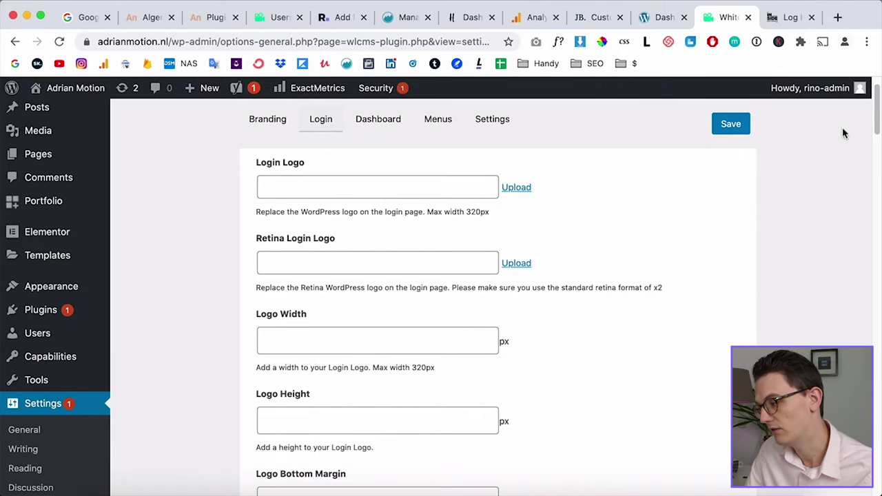
Choose the black Adrian Motion logo as login logo, then view Inside Rotterdam's branded login page.
{"action": "left_click", "coordinate": [522, 191]}
{"action": "scroll", "coordinate": [486, 370], "scroll_direction": "down", "scroll_amount": 10}
{"action": "scroll", "coordinate": [486, 371], "scroll_direction": "down", "scroll_amount": 2}
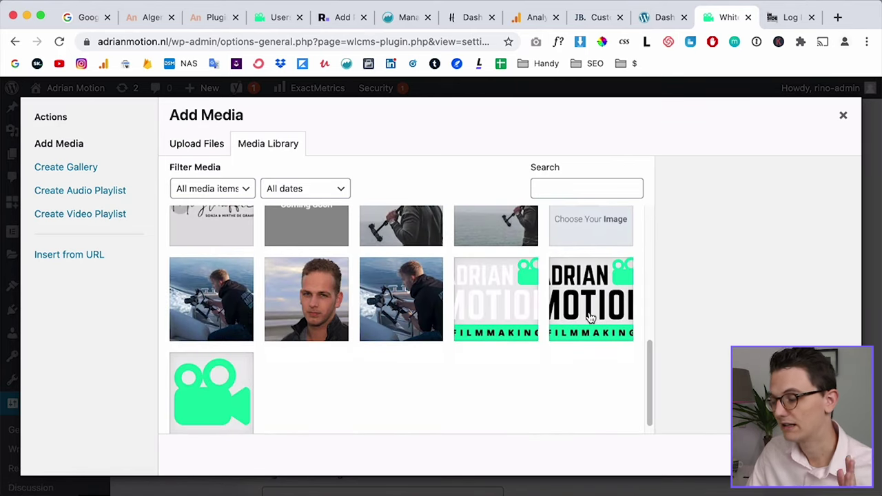
{"action": "left_click", "coordinate": [591, 318]}
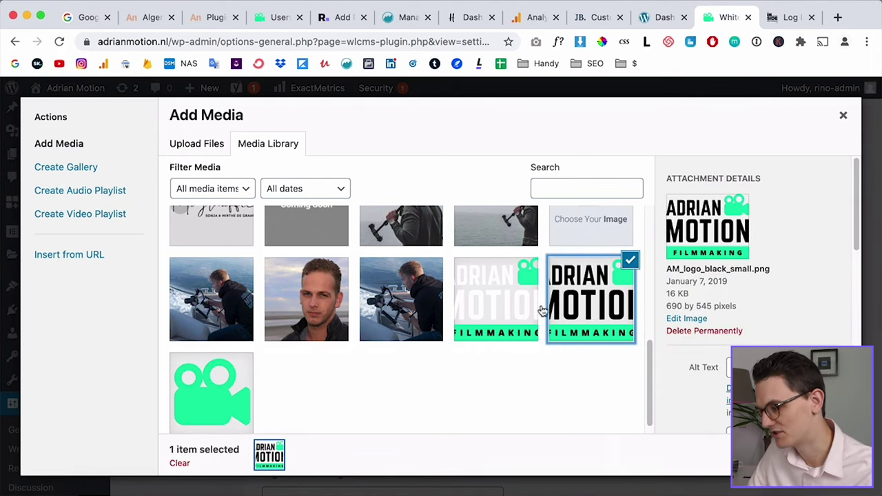
{"action": "left_click", "coordinate": [785, 20]}
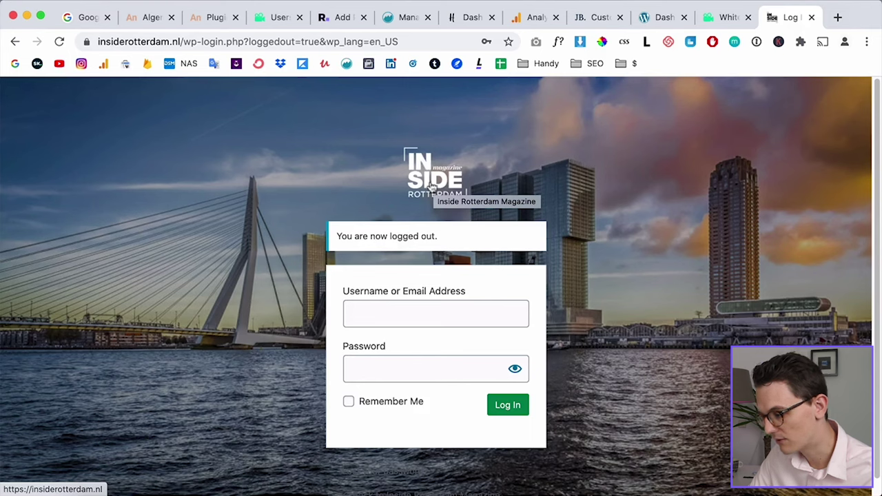
Insert the black Adrian Motion logo as the login logo and look at the background image option.
{"action": "left_click", "coordinate": [738, 21]}
{"action": "left_click", "coordinate": [827, 457]}
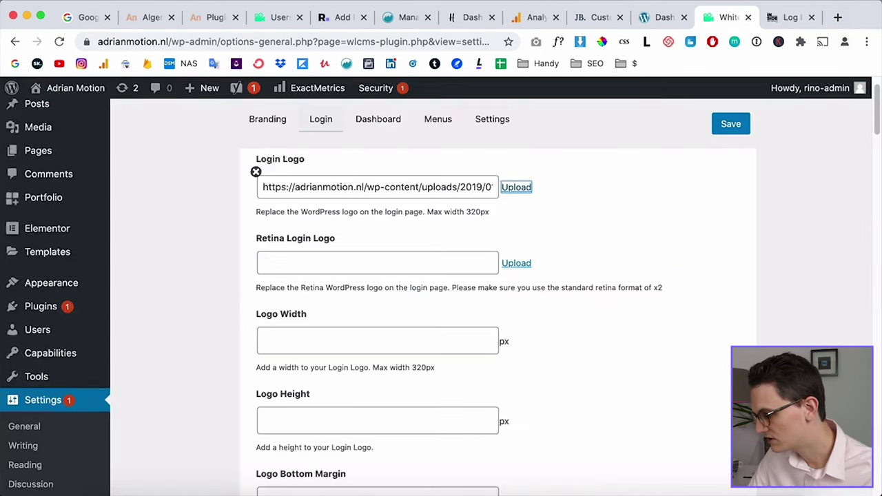
{"action": "scroll", "coordinate": [697, 364], "scroll_direction": "up", "scroll_amount": 1}
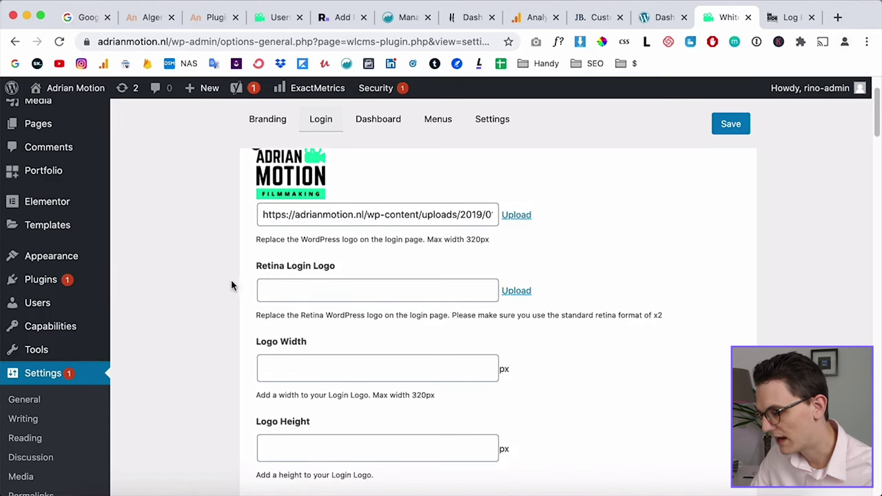
{"action": "scroll", "coordinate": [232, 285], "scroll_direction": "down", "scroll_amount": 3}
{"action": "scroll", "coordinate": [231, 284], "scroll_direction": "down", "scroll_amount": 6}
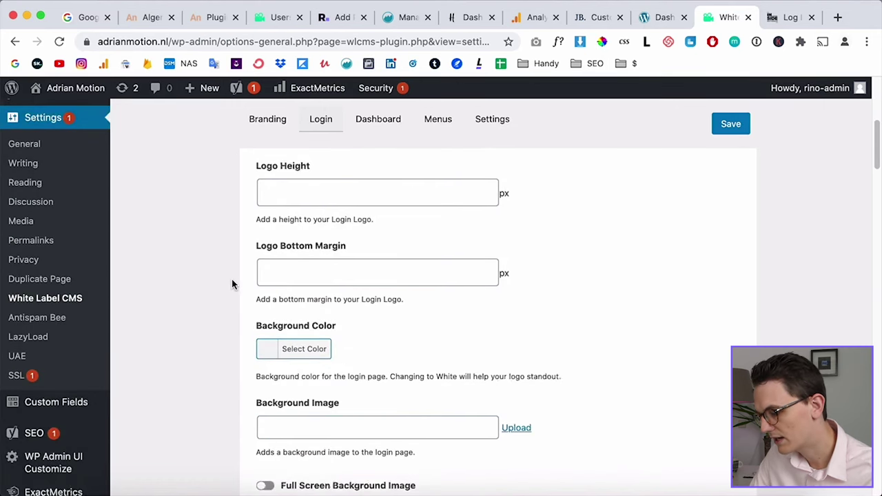
{"action": "left_click", "coordinate": [286, 251]}
{"action": "left_click", "coordinate": [227, 254]}
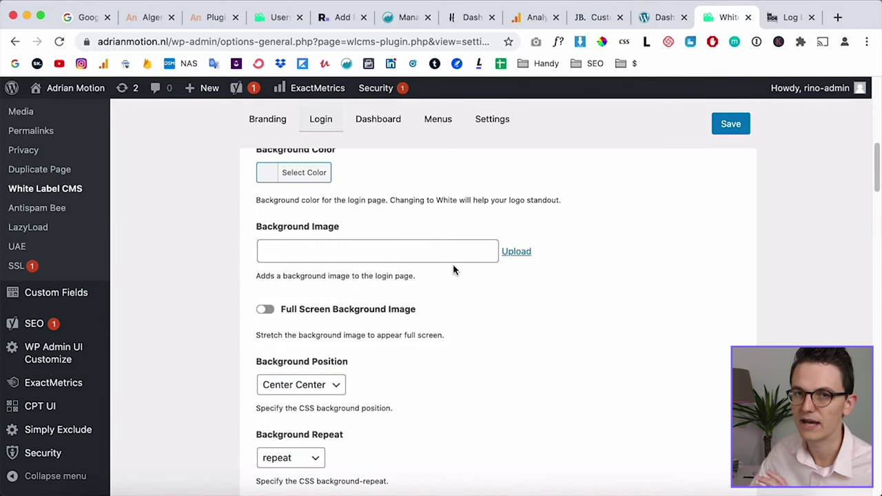
Compare with the Inside Rotterdam login page, then save the login branding settings.
{"action": "left_click", "coordinate": [779, 21]}
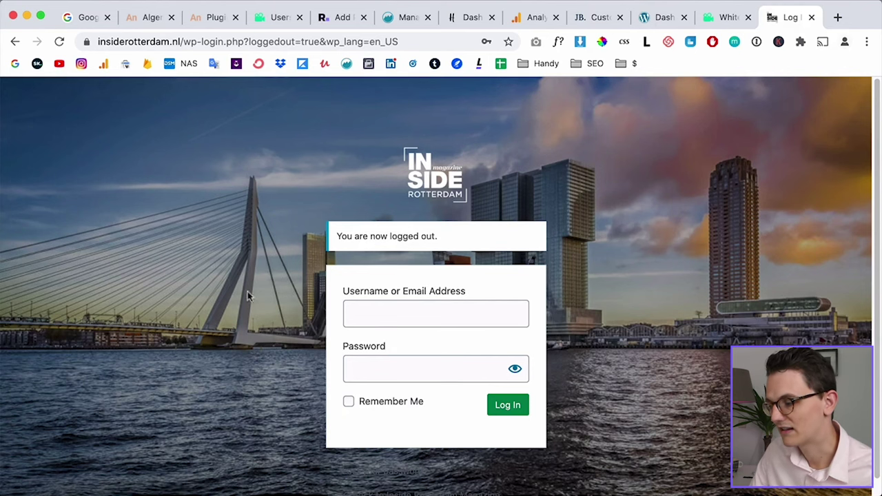
{"action": "left_click", "coordinate": [724, 18]}
{"action": "scroll", "coordinate": [537, 394], "scroll_direction": "up", "scroll_amount": 8}
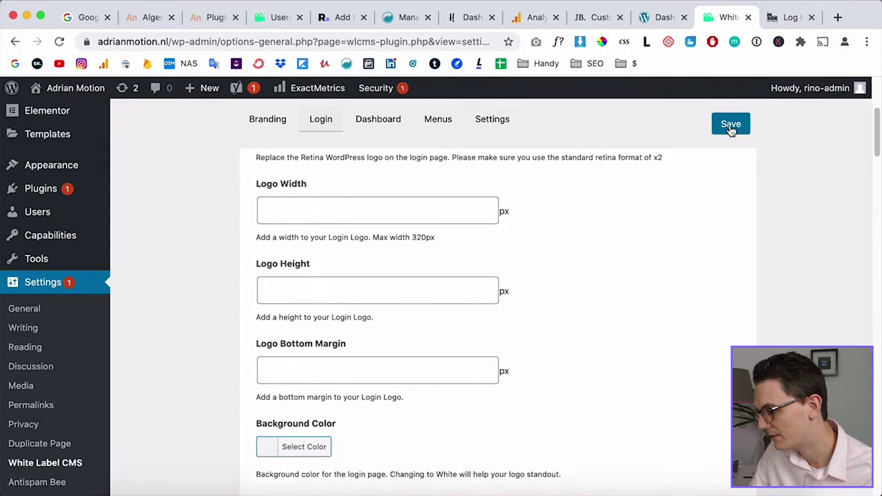
{"action": "left_click", "coordinate": [732, 127]}
Log out to confirm the new logo on the login page, then log back in.
{"action": "mouse_move", "coordinate": [786, 138]}
{"action": "left_click", "coordinate": [783, 157]}
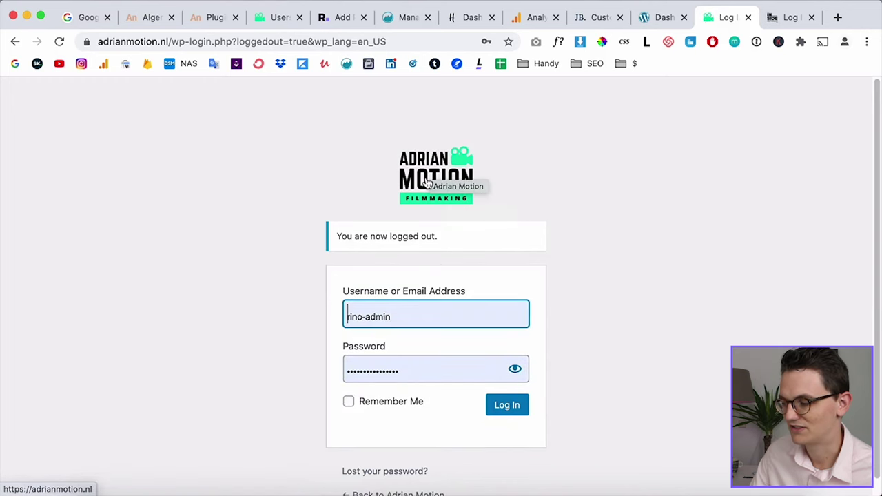
{"action": "left_click", "coordinate": [520, 413]}
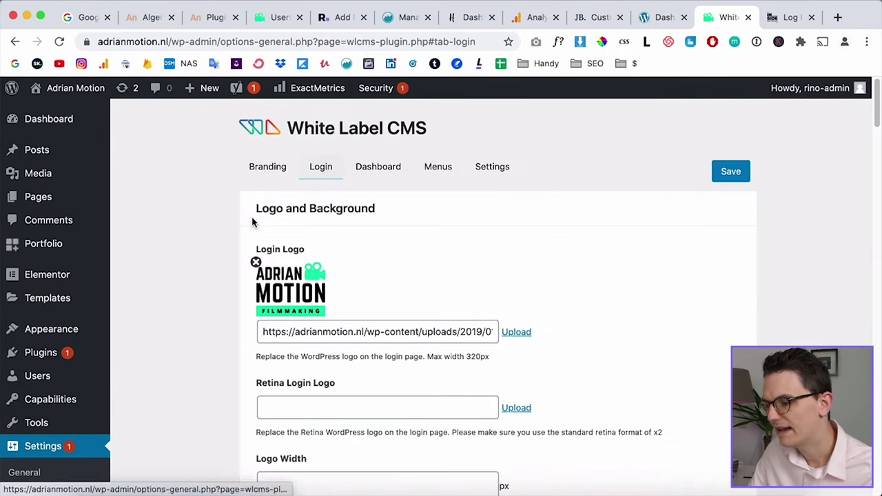
In the Branding settings, start choosing an image for the Side Menu Image.
{"action": "left_click", "coordinate": [282, 173]}
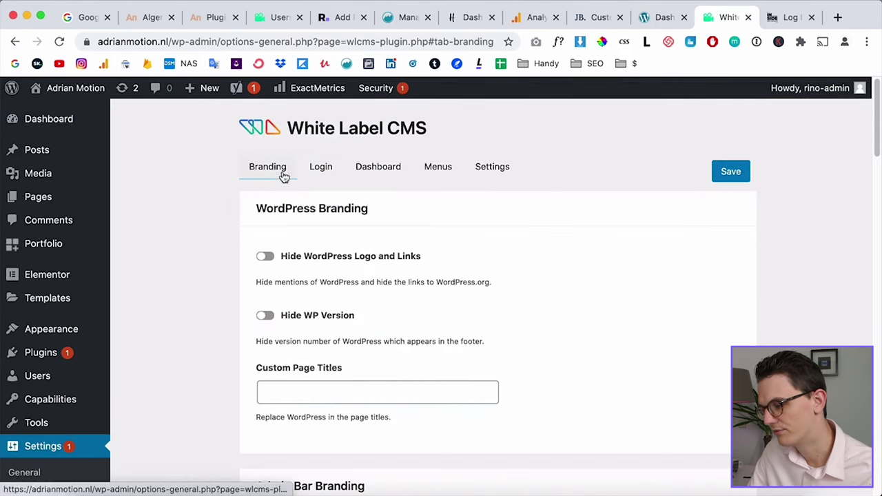
{"action": "scroll", "coordinate": [208, 265], "scroll_direction": "down", "scroll_amount": 5}
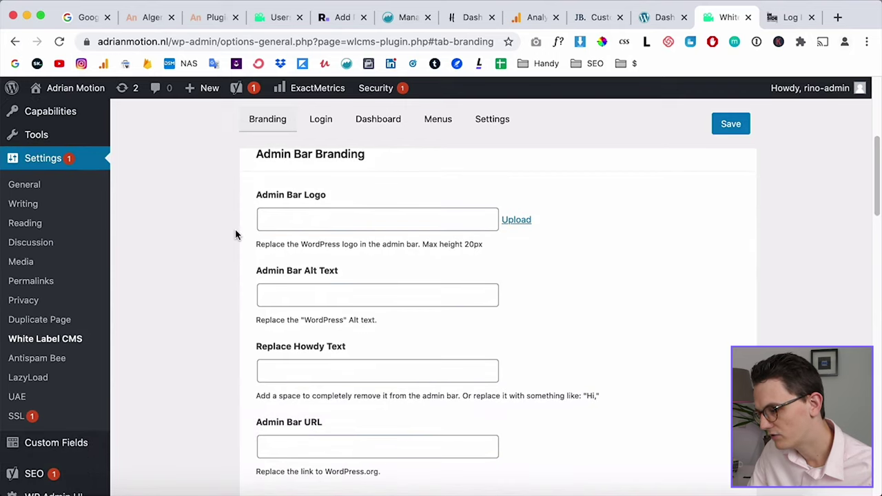
{"action": "scroll", "coordinate": [280, 201], "scroll_direction": "up", "scroll_amount": 1}
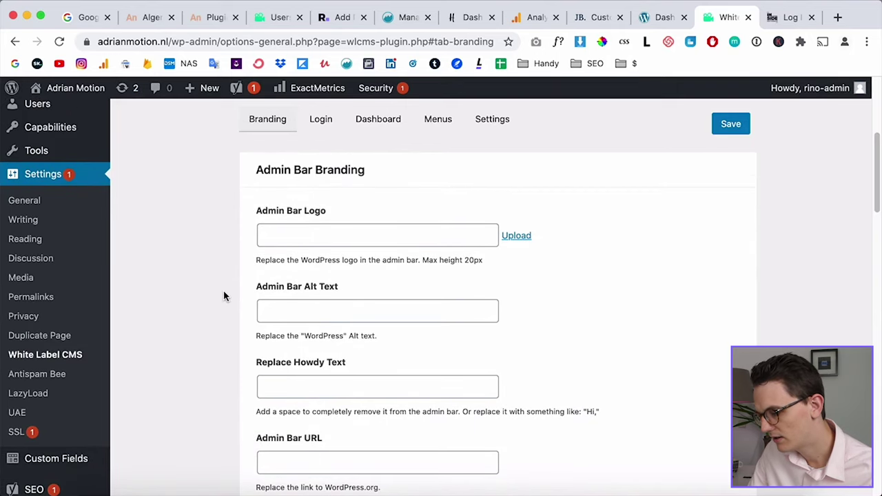
{"action": "scroll", "coordinate": [223, 293], "scroll_direction": "down", "scroll_amount": 5}
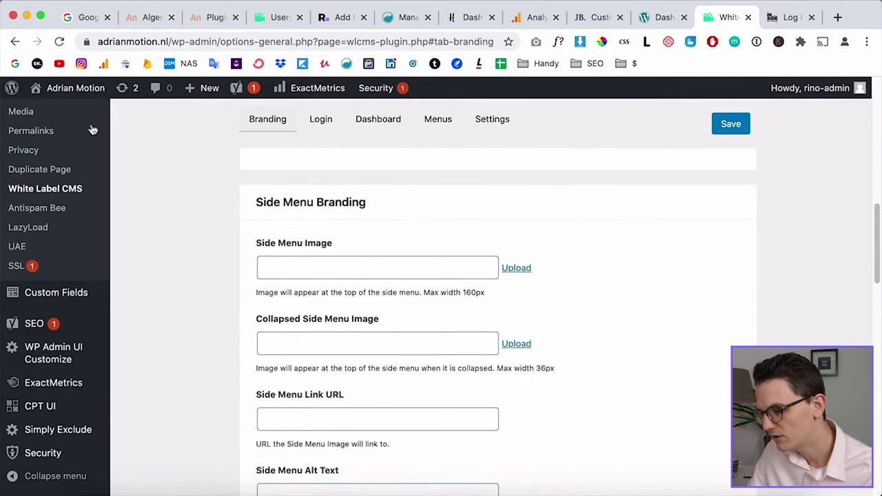
{"action": "scroll", "coordinate": [171, 287], "scroll_direction": "down", "scroll_amount": 1}
{"action": "scroll", "coordinate": [172, 285], "scroll_direction": "down", "scroll_amount": 1}
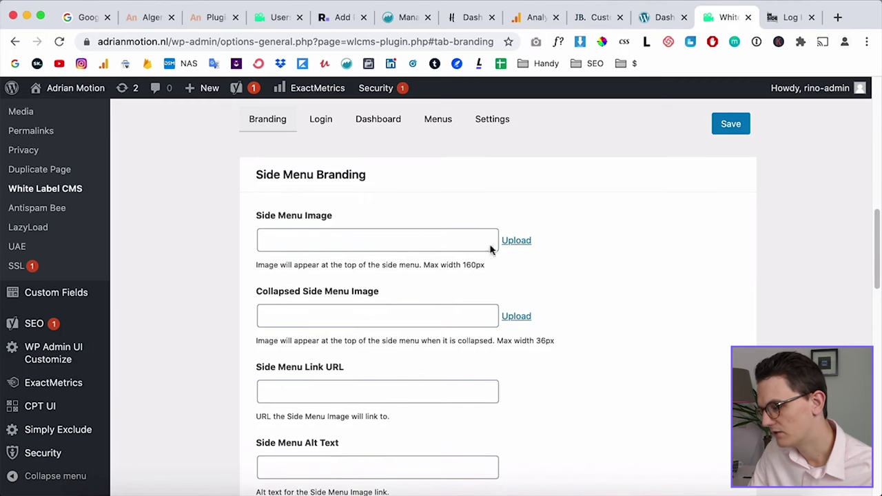
{"action": "left_click", "coordinate": [517, 240]}
Insert the white Adrian Motion logo as side menu image, save, and view the other site's plugins page.
{"action": "scroll", "coordinate": [419, 364], "scroll_direction": "down", "scroll_amount": 10}
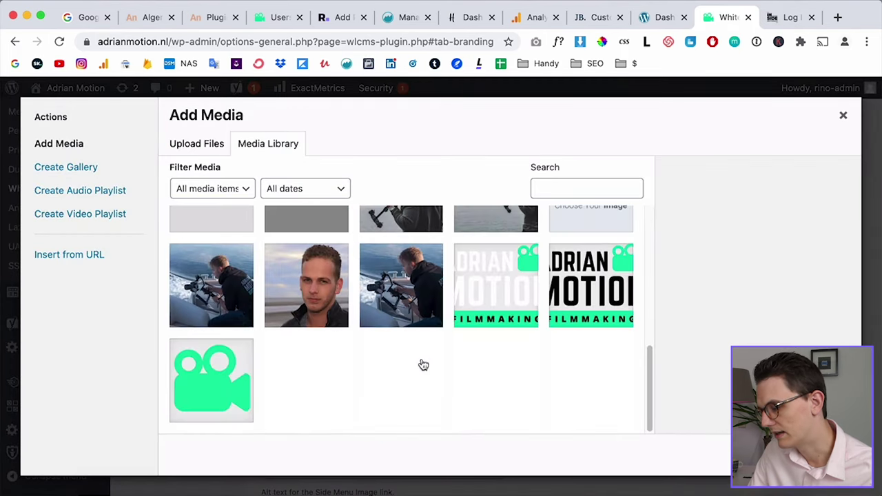
{"action": "left_click", "coordinate": [493, 310]}
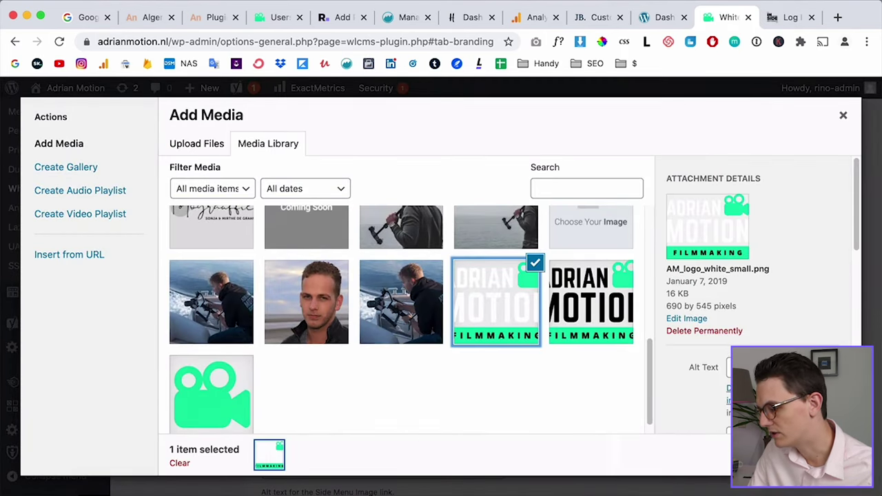
{"action": "left_click", "coordinate": [824, 461]}
{"action": "left_click", "coordinate": [730, 124]}
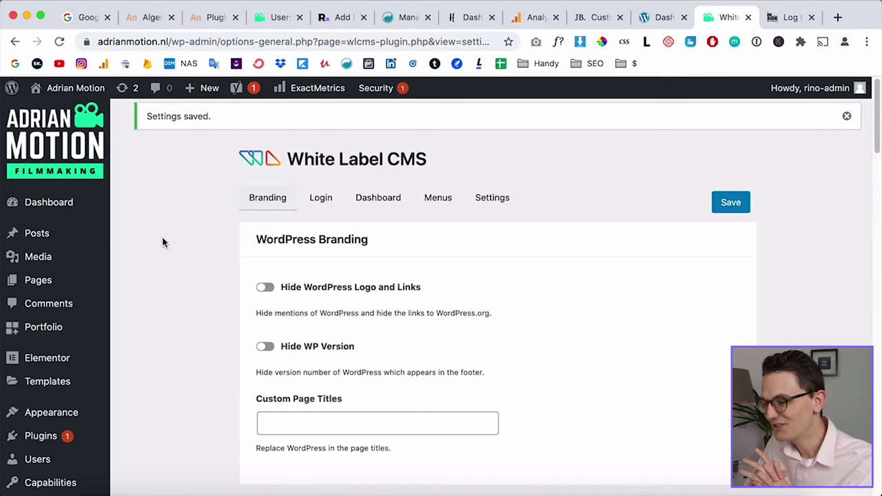
{"action": "left_click", "coordinate": [343, 17]}
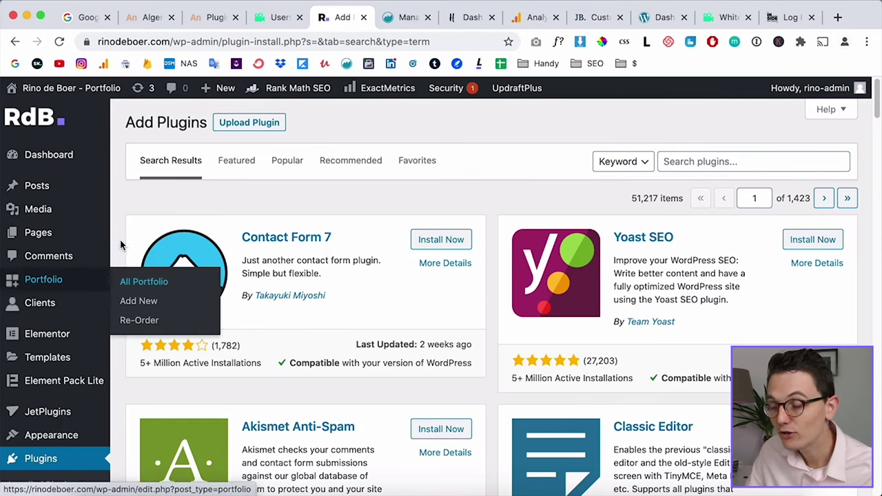
Preview the white sidebar logo file in Finder, then return to the White Label CMS page in Chrome.
{"action": "left_click", "coordinate": [90, 489]}
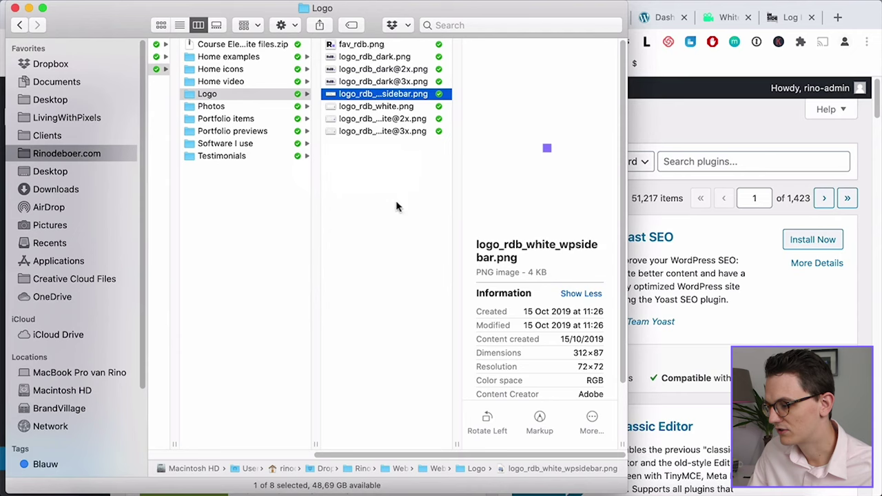
{"action": "key", "text": "space"}
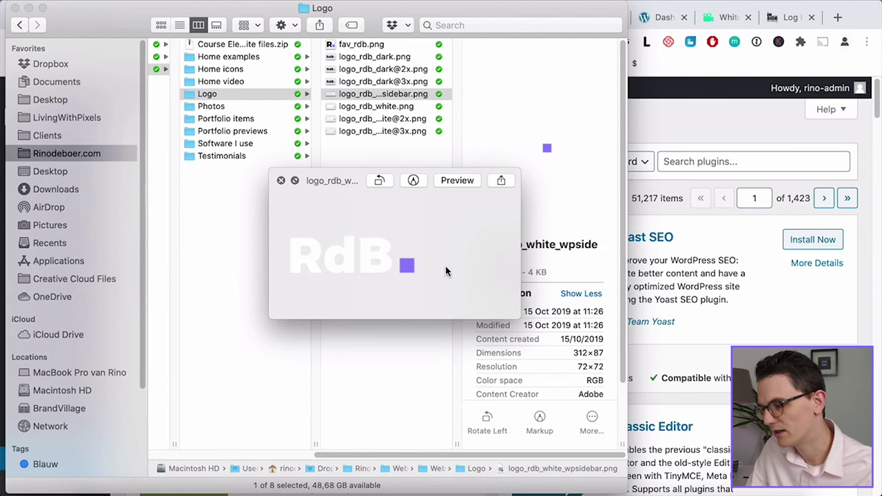
{"action": "key", "text": "space"}
{"action": "left_click", "coordinate": [861, 303]}
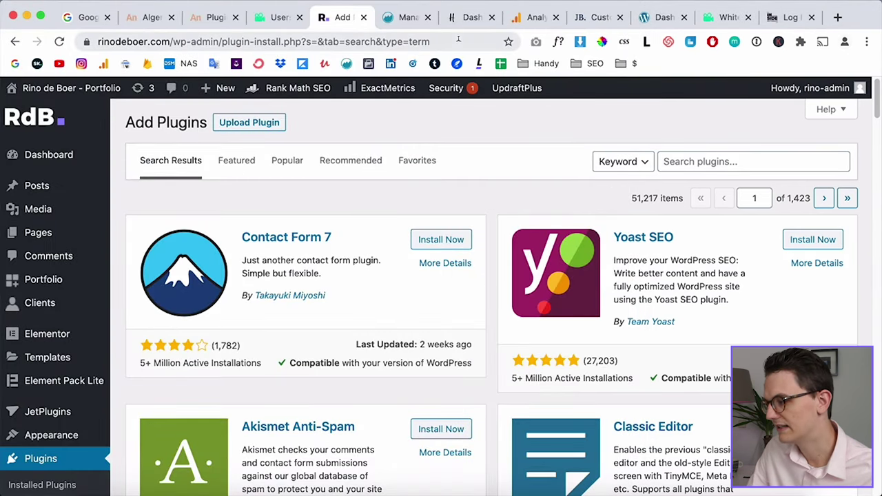
{"action": "left_click", "coordinate": [727, 18]}
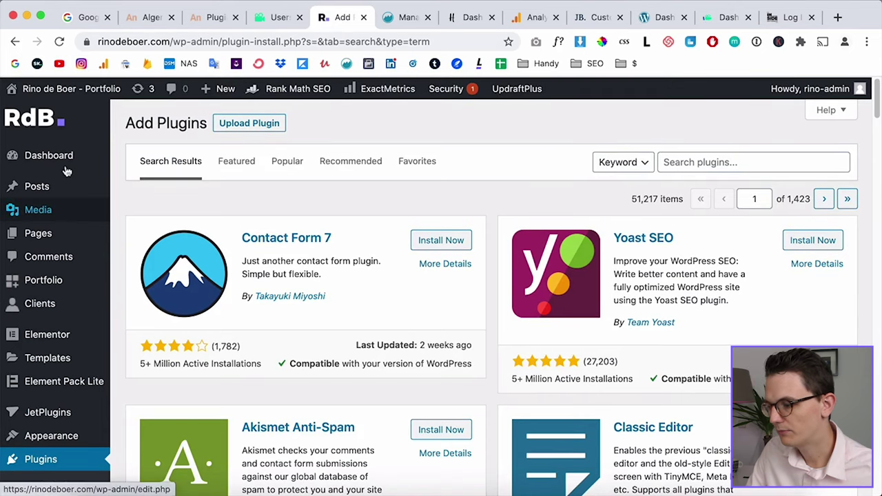
Review the Dashboard's ExactMetrics Overview Report and Sessions chart, then view the Google Analytics home.
{"action": "left_click", "coordinate": [62, 156]}
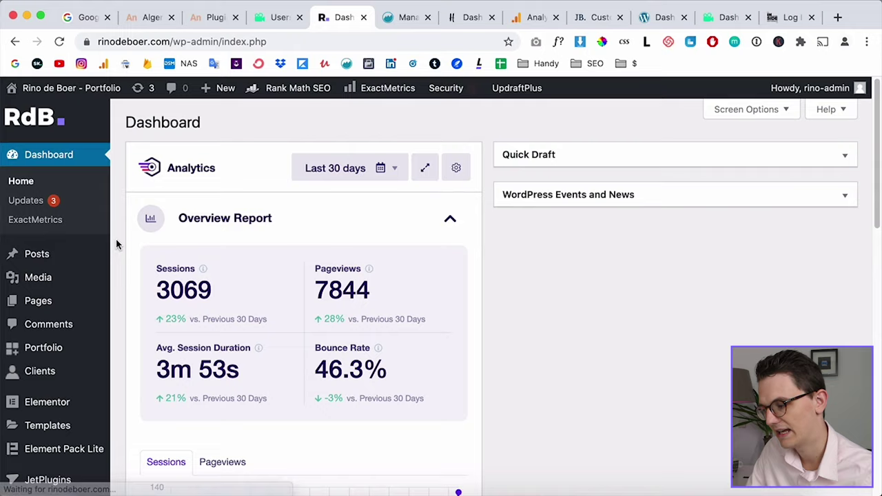
{"action": "scroll", "coordinate": [463, 328], "scroll_direction": "down", "scroll_amount": 5}
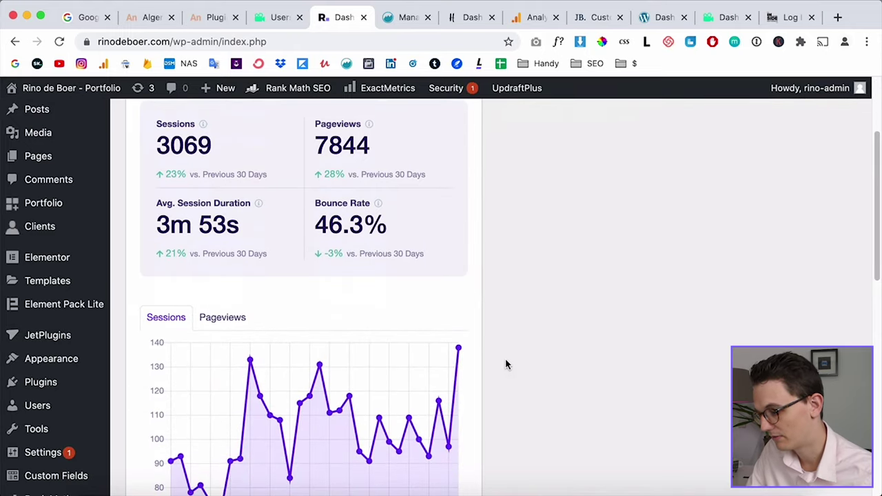
{"action": "scroll", "coordinate": [534, 418], "scroll_direction": "down", "scroll_amount": 1}
{"action": "scroll", "coordinate": [499, 365], "scroll_direction": "up", "scroll_amount": 5}
{"action": "scroll", "coordinate": [197, 305], "scroll_direction": "up", "scroll_amount": 1}
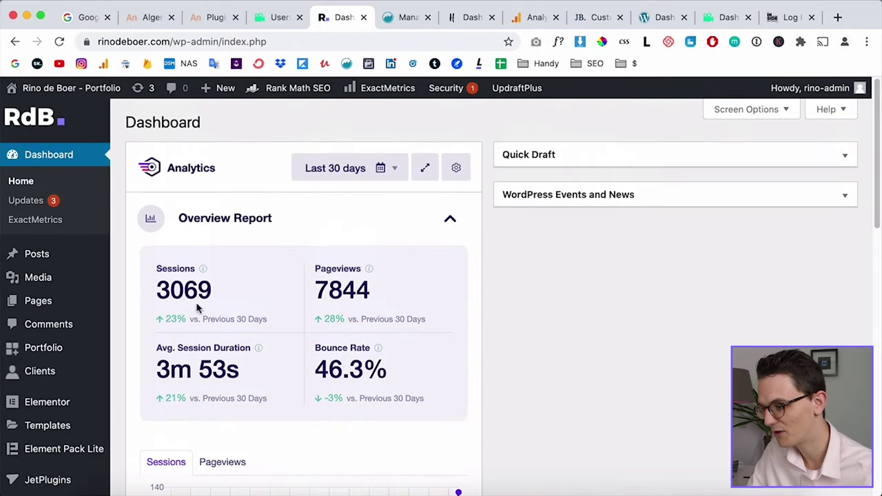
{"action": "scroll", "coordinate": [124, 256], "scroll_direction": "down", "scroll_amount": 10}
{"action": "mouse_move", "coordinate": [448, 284]}
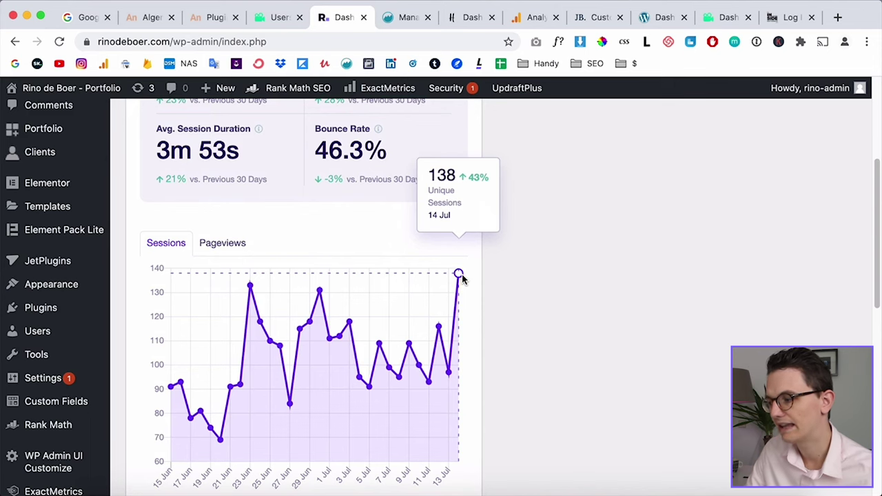
{"action": "scroll", "coordinate": [481, 281], "scroll_direction": "down", "scroll_amount": 1}
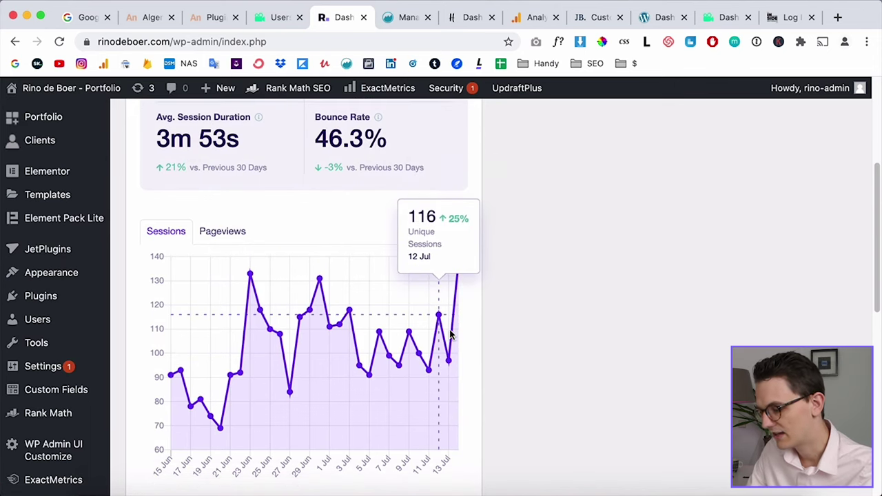
{"action": "scroll", "coordinate": [522, 357], "scroll_direction": "down", "scroll_amount": 4}
{"action": "scroll", "coordinate": [262, 228], "scroll_direction": "up", "scroll_amount": 6}
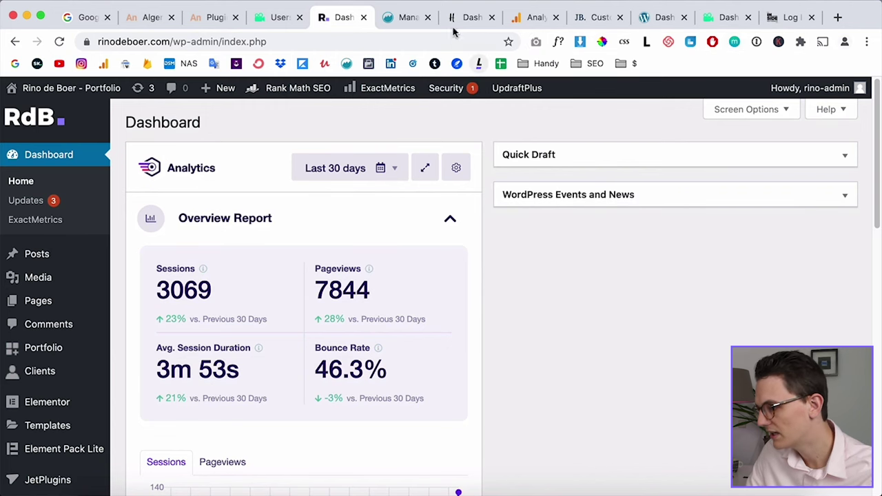
{"action": "left_click", "coordinate": [534, 21]}
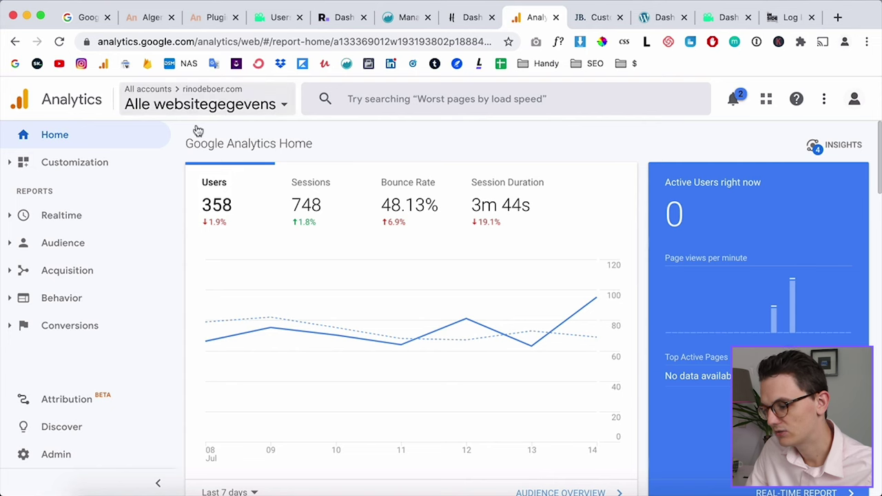
Start a new Analytics account and copy the test site's domain from its WordPress dashboard.
{"action": "left_click", "coordinate": [32, 457]}
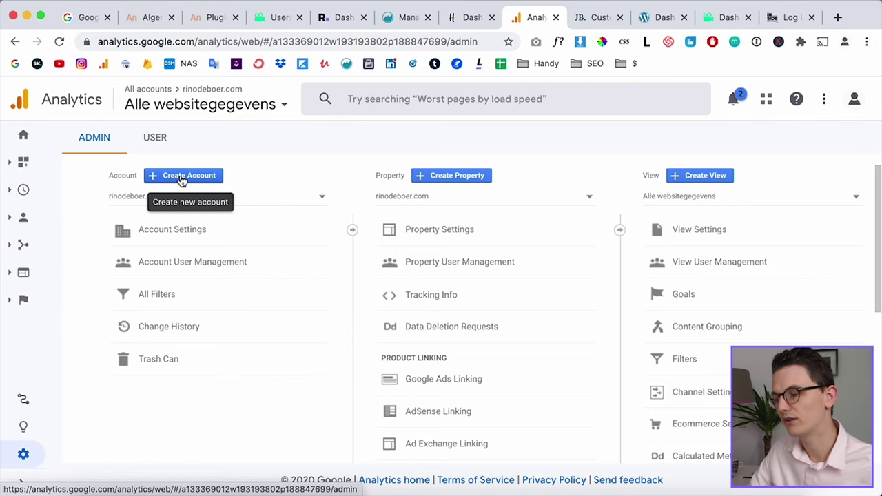
{"action": "left_click", "coordinate": [182, 178]}
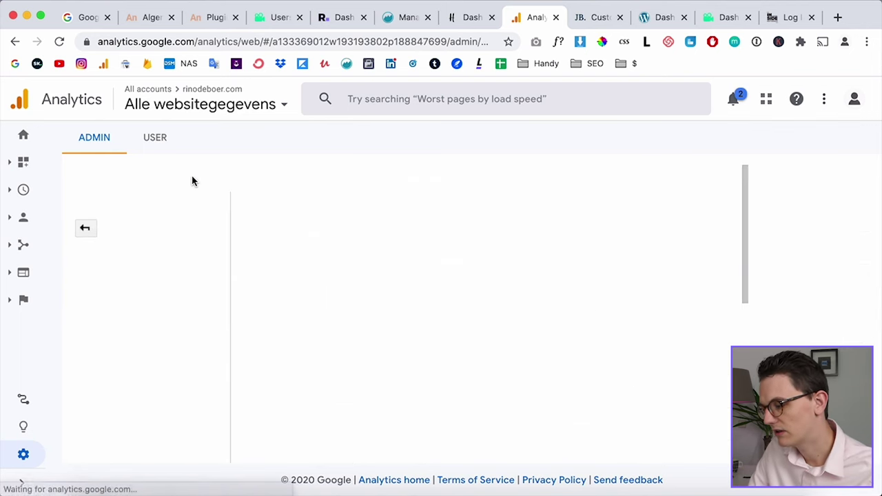
{"action": "left_click", "coordinate": [660, 17]}
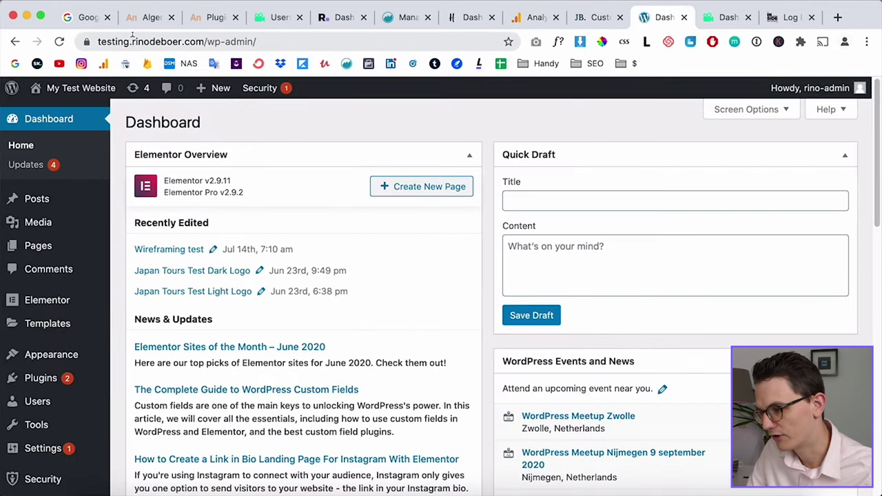
{"action": "left_click_drag", "start_coordinate": [203, 40], "coordinate": [97, 42]}
{"action": "key", "text": "super+c"}
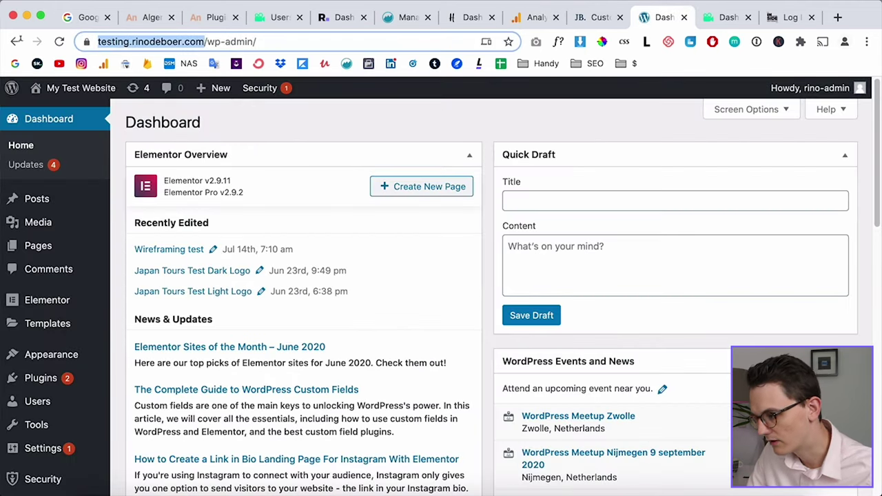
{"action": "left_click", "coordinate": [536, 17]}
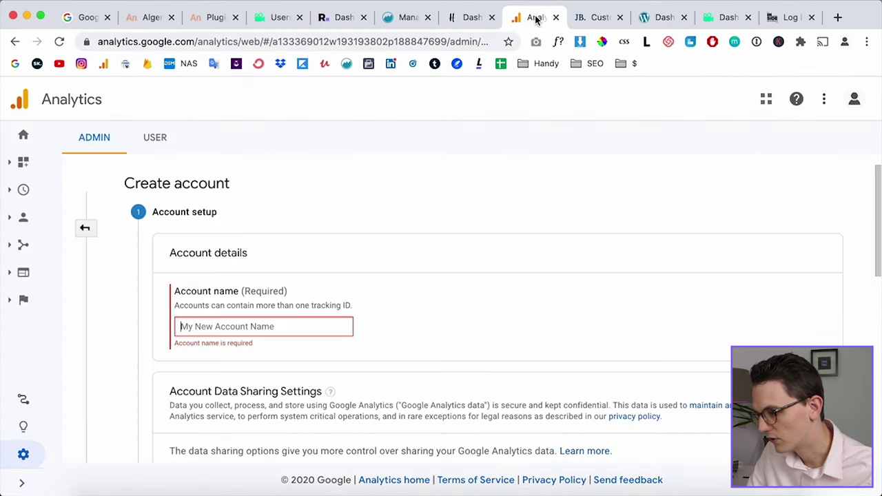
{"action": "scroll", "coordinate": [233, 339], "scroll_direction": "down", "scroll_amount": 1}
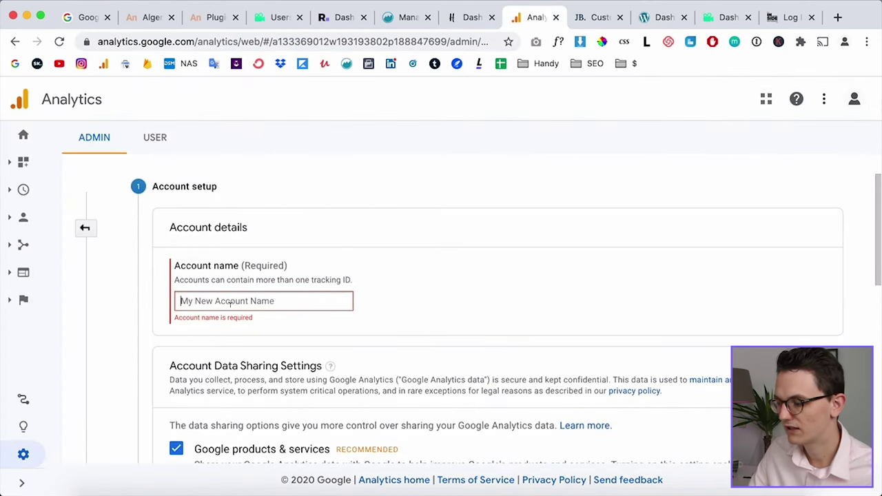
{"action": "key", "text": "super+v"}
{"action": "left_click_drag", "start_coordinate": [205, 301], "coordinate": [175, 301]}
{"action": "key", "text": "BackSpace"}
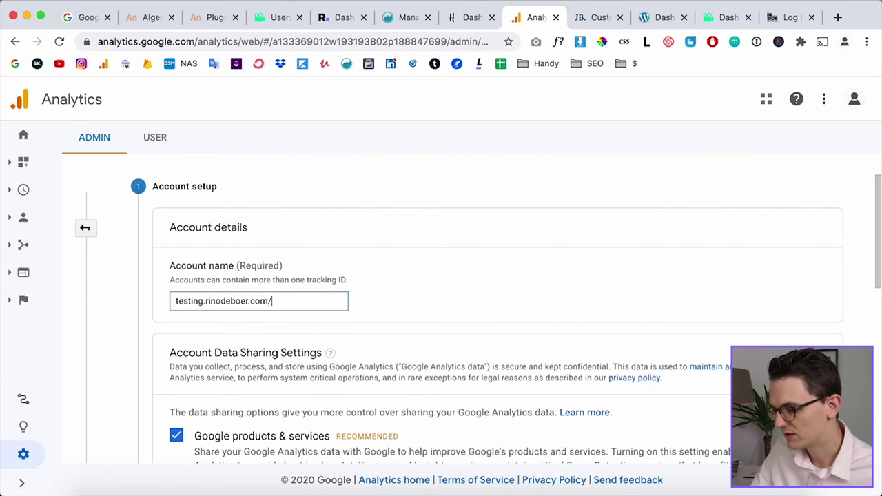
{"action": "scroll", "coordinate": [142, 313], "scroll_direction": "down", "scroll_amount": 5}
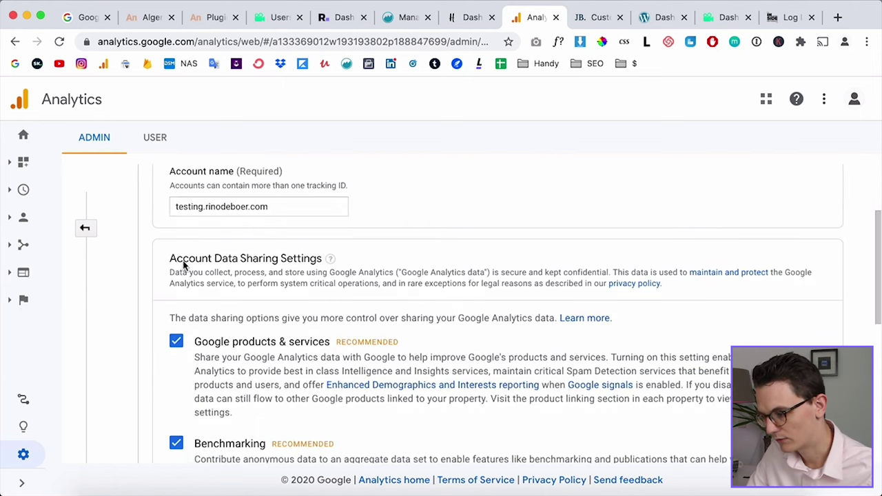
{"action": "scroll", "coordinate": [144, 305], "scroll_direction": "down", "scroll_amount": 3}
{"action": "left_click", "coordinate": [181, 380]}
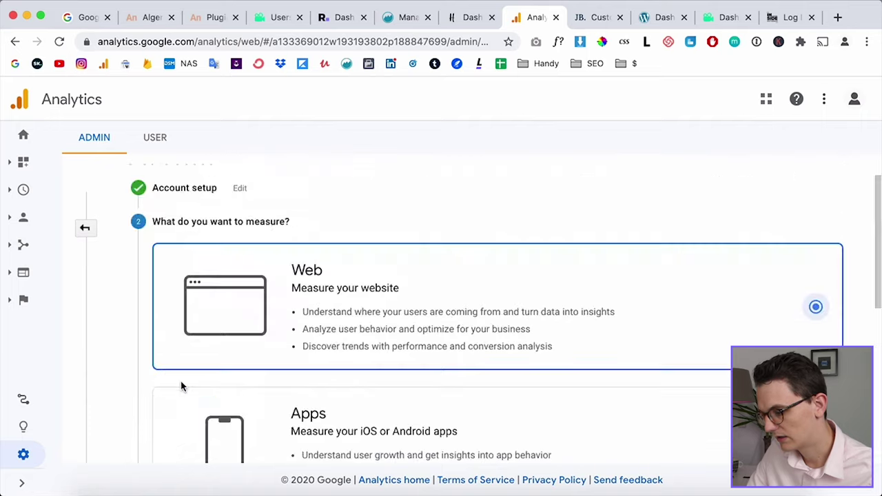
Keep Web as the measurement type and continue to property details.
{"action": "scroll", "coordinate": [133, 322], "scroll_direction": "down", "scroll_amount": 1}
{"action": "scroll", "coordinate": [134, 322], "scroll_direction": "down", "scroll_amount": 6}
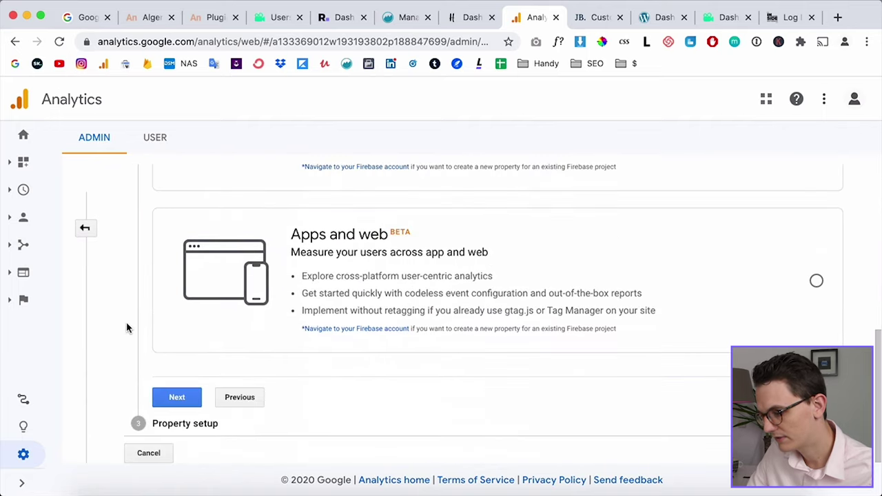
{"action": "left_click", "coordinate": [169, 406]}
Set the Website Name to testing.rinodeboer.com, without prefix or trailing slash.
{"action": "key", "text": "super+v"}
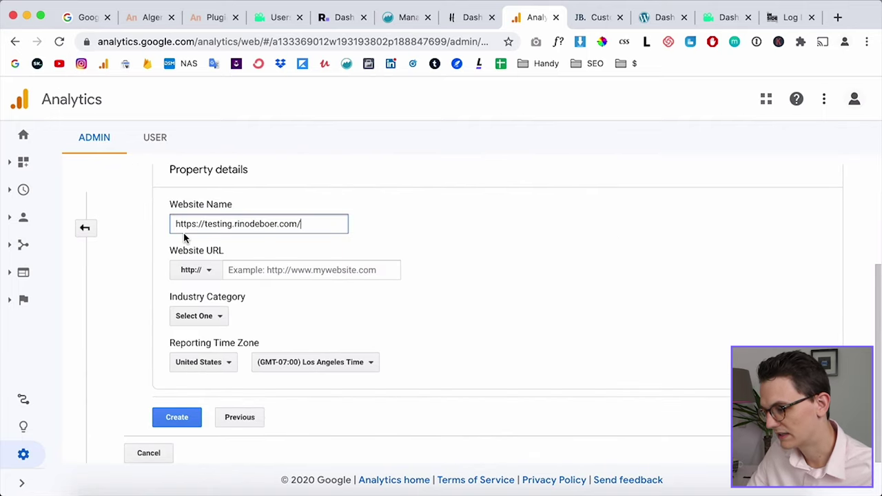
{"action": "key", "text": "BackSpace"}
{"action": "left_click", "coordinate": [203, 224]}
{"action": "key", "text": "BackSpace"}
{"action": "key", "text": "BackSpace"}
{"action": "key", "text": "BackSpace"}
{"action": "key", "text": "BackSpace"}
{"action": "key", "text": "BackSpace"}
{"action": "key", "text": "BackSpace"}
{"action": "key", "text": "BackSpace"}
{"action": "key", "text": "BackSpace"}
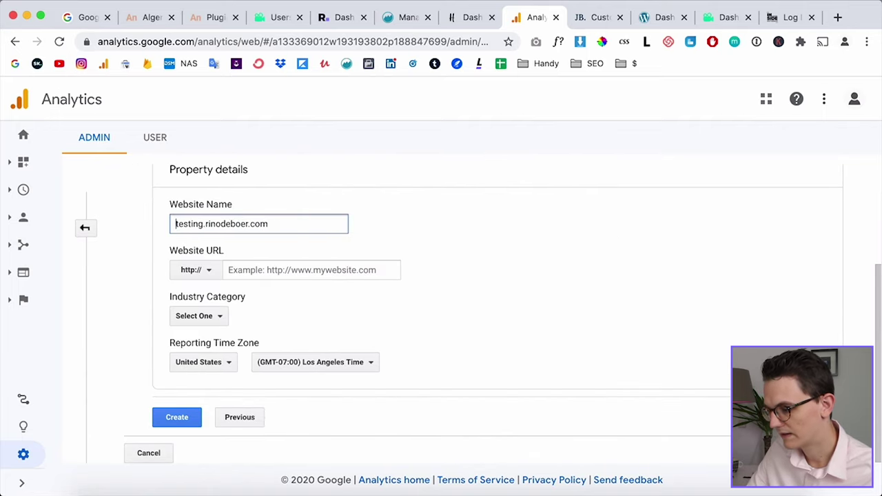
{"action": "left_click", "coordinate": [288, 270]}
{"action": "key", "text": "super+v"}
{"action": "left_click", "coordinate": [286, 270]}
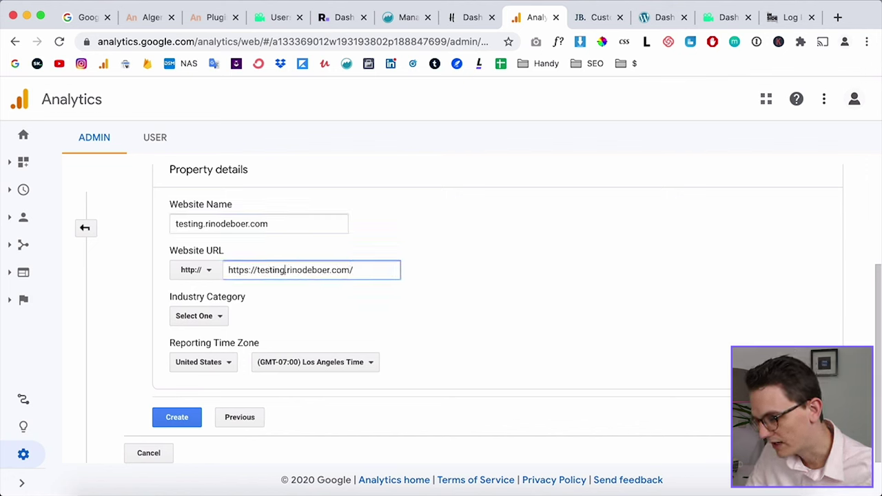
{"action": "left_click_drag", "start_coordinate": [257, 271], "coordinate": [228, 270]}
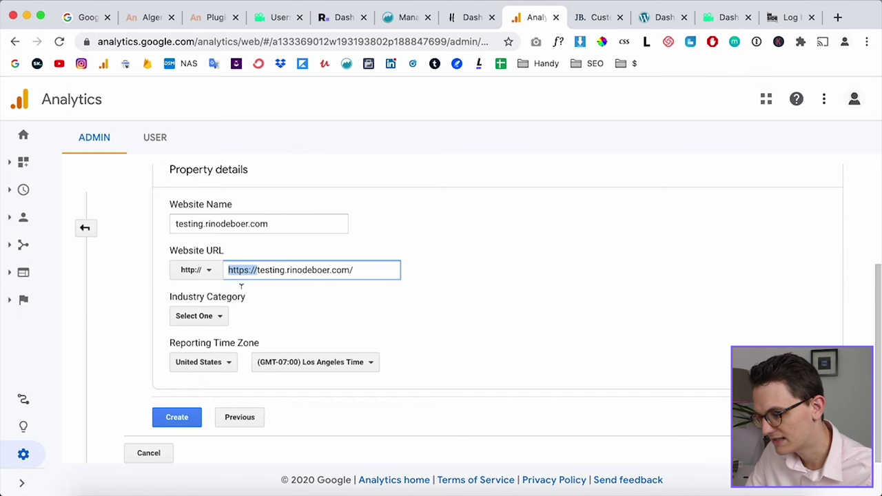
{"action": "key", "text": "BackSpace"}
{"action": "left_click", "coordinate": [189, 272]}
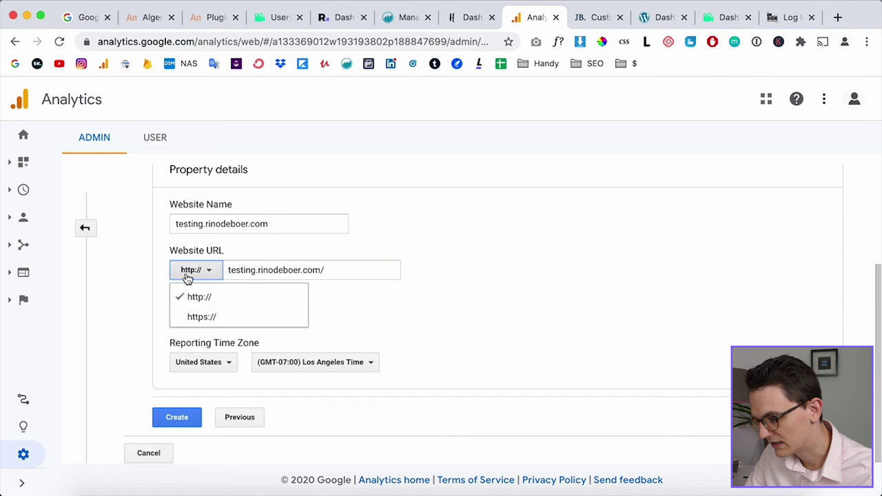
{"action": "left_click", "coordinate": [202, 316]}
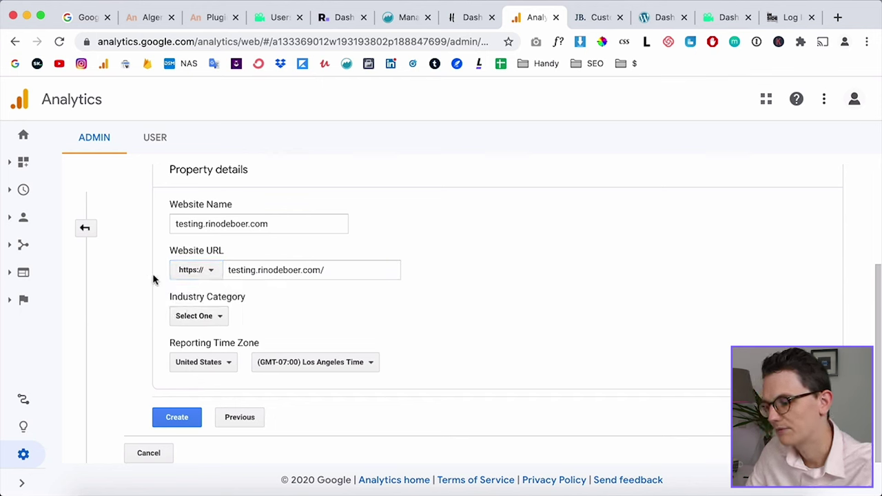
{"action": "left_click", "coordinate": [185, 273]}
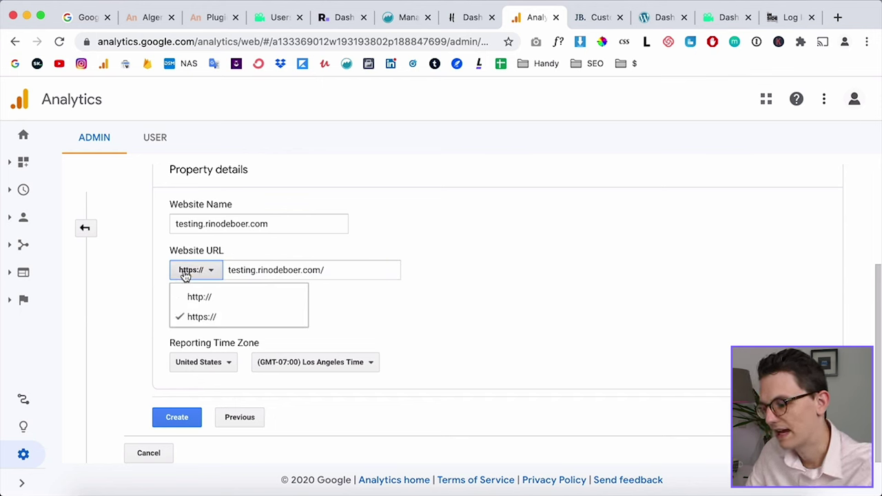
{"action": "left_click", "coordinate": [120, 294]}
Choose Business and Industrial Markets as the industry category.
{"action": "left_click", "coordinate": [187, 317]}
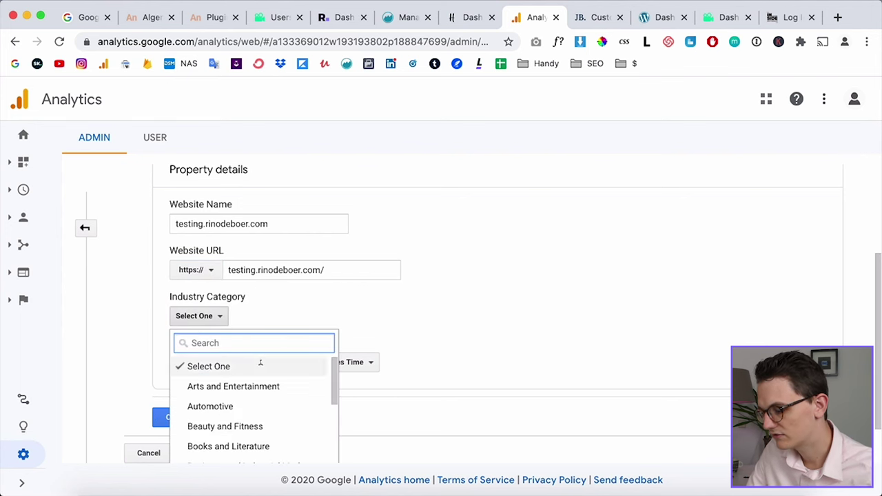
{"action": "scroll", "coordinate": [269, 404], "scroll_direction": "down", "scroll_amount": 2}
{"action": "left_click", "coordinate": [225, 401]}
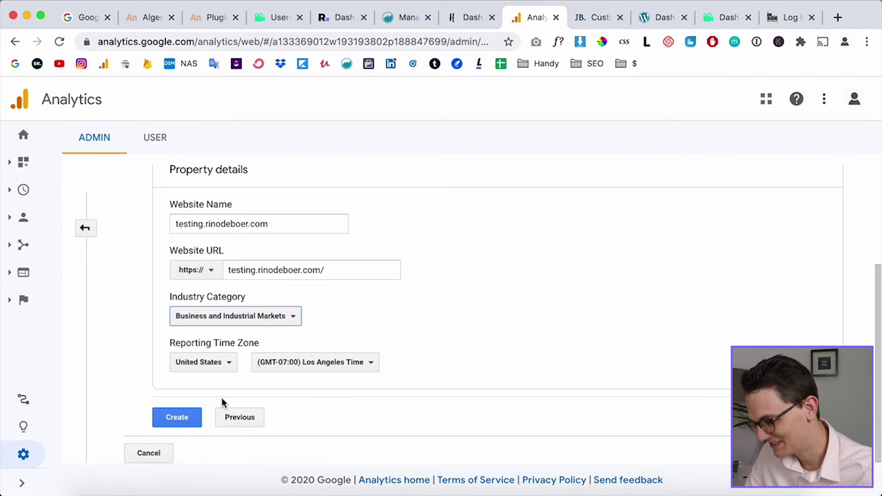
{"action": "left_click", "coordinate": [140, 319]}
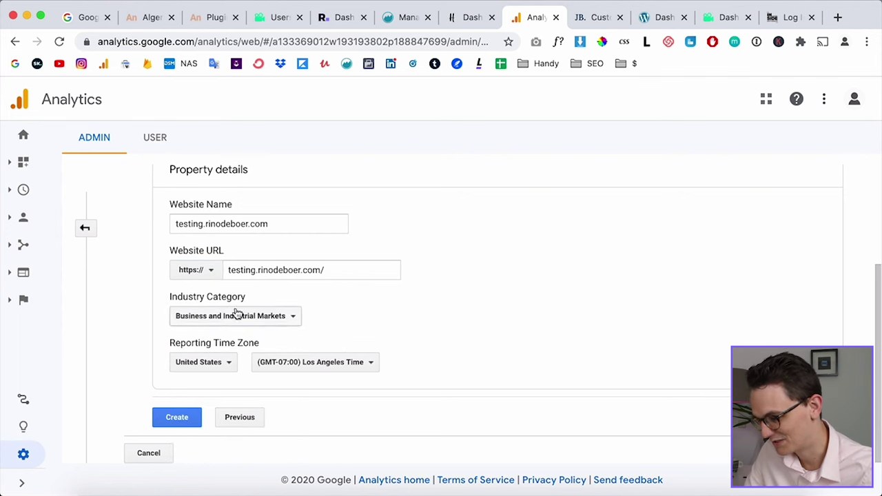
Set the reporting time zone country to Netherlands.
{"action": "left_click", "coordinate": [206, 363]}
{"action": "type", "text": "neder"}
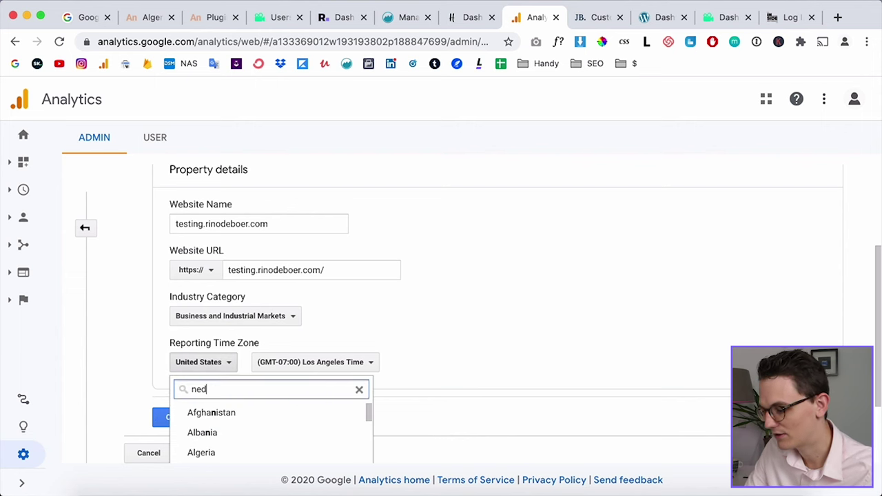
{"action": "key", "text": "BackSpace"}
{"action": "key", "text": "BackSpace"}
{"action": "key", "text": "BackSpace"}
{"action": "type", "text": "th"}
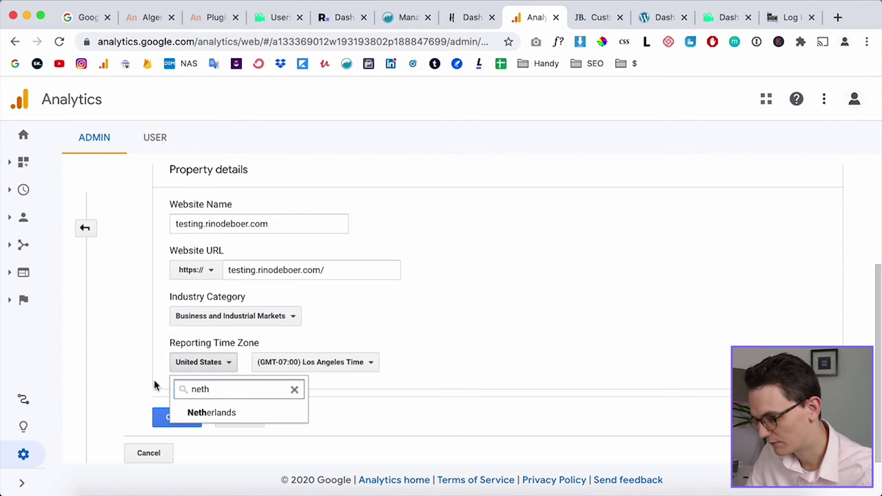
{"action": "left_click", "coordinate": [207, 414]}
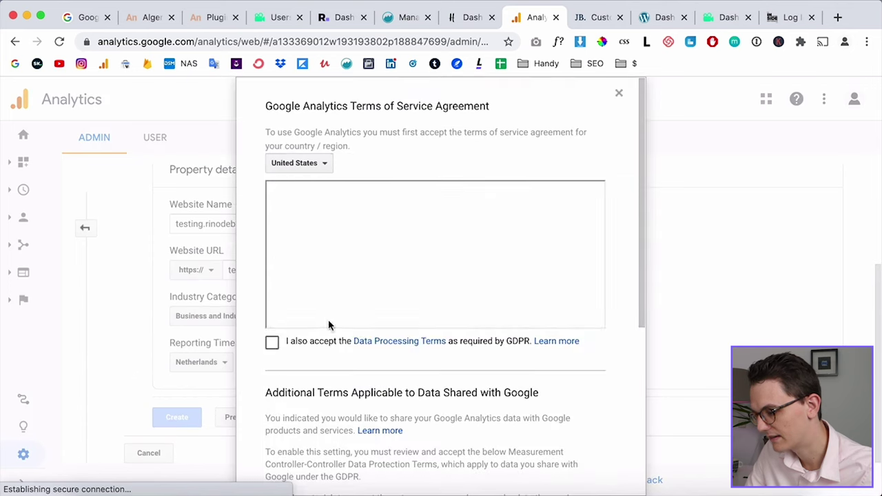
Select Netherlands, accept the GDPR Data Processing Terms and the terms of service.
{"action": "left_click", "coordinate": [301, 165]}
{"action": "type", "text": "neth"}
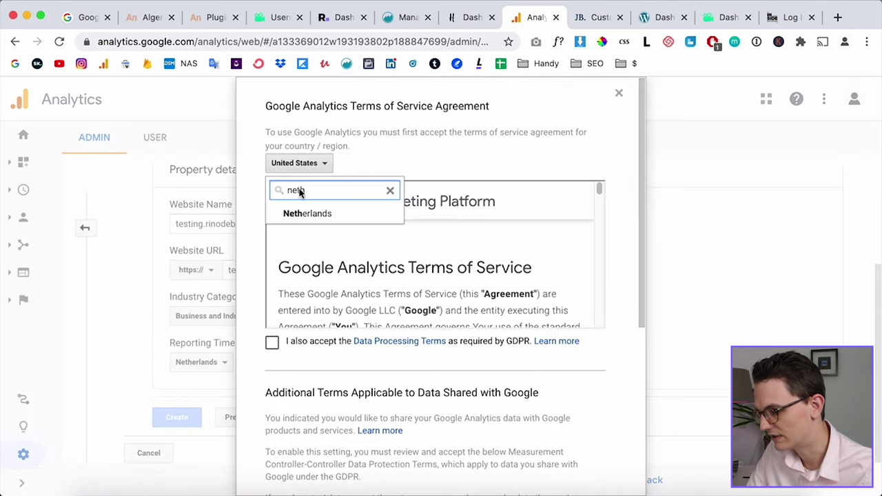
{"action": "left_click", "coordinate": [307, 213]}
{"action": "left_click", "coordinate": [272, 343]}
{"action": "scroll", "coordinate": [250, 331], "scroll_direction": "down", "scroll_amount": 5}
{"action": "left_click", "coordinate": [285, 453]}
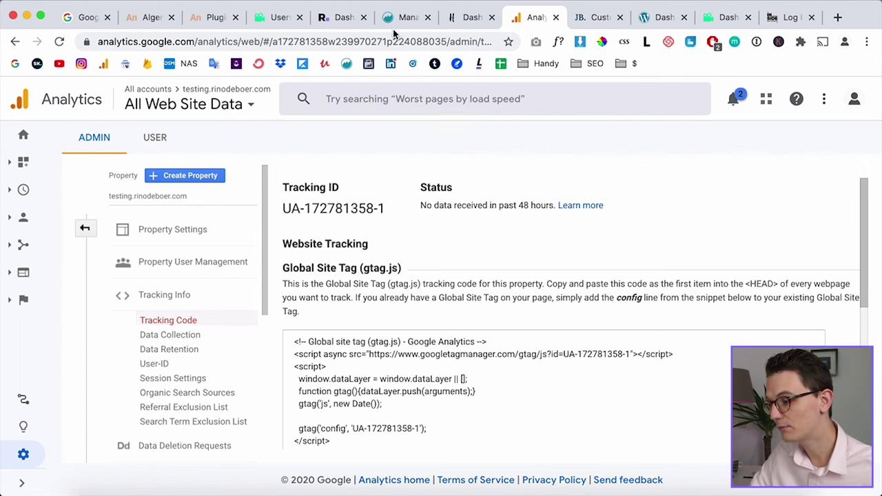
Glance at the other site's WordPress dashboard, then return to the property's Tracking Code page.
{"action": "left_click", "coordinate": [342, 17]}
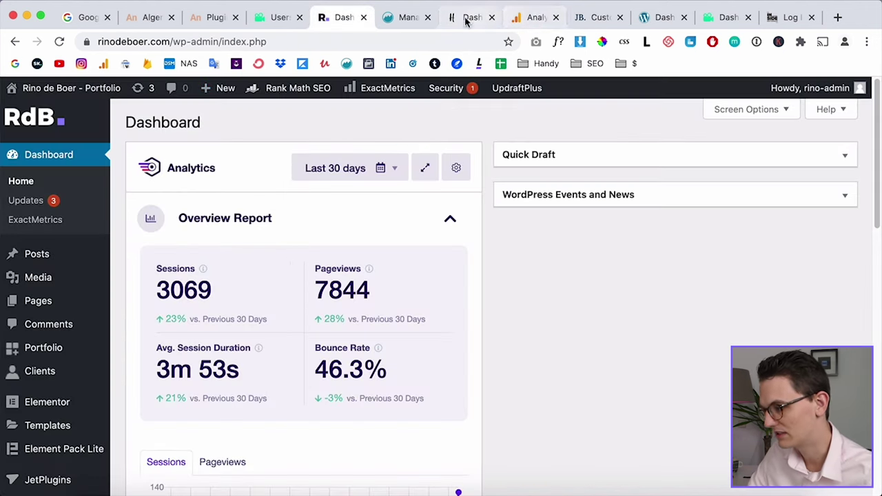
{"action": "left_click", "coordinate": [594, 18]}
{"action": "left_click", "coordinate": [534, 19]}
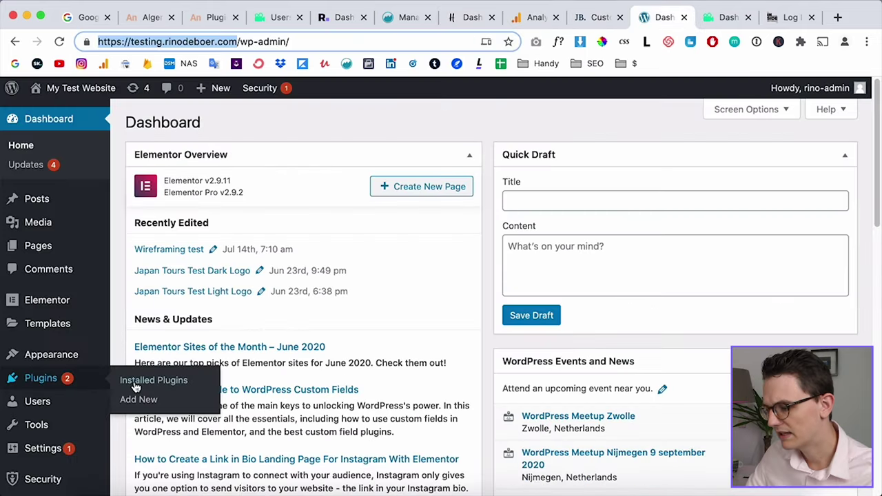
Search the plugin directory for 'google analytics' under Plugins > Add New.
{"action": "left_click", "coordinate": [140, 400]}
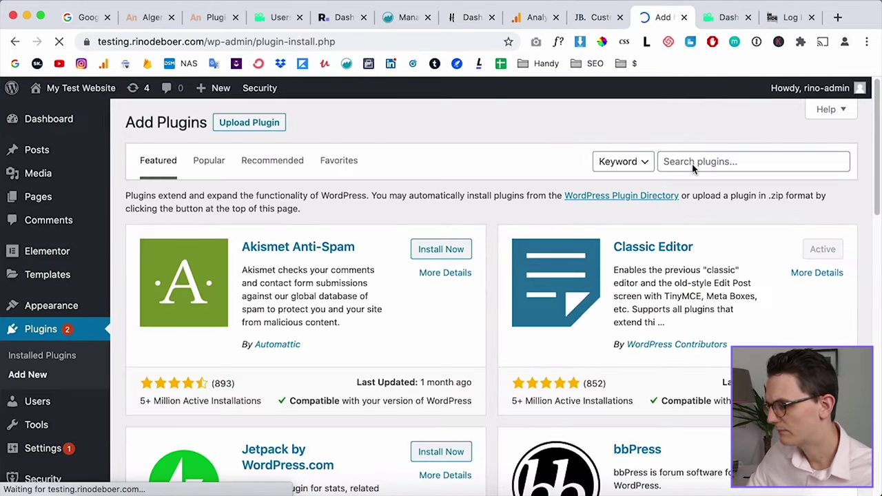
{"action": "left_click", "coordinate": [692, 164]}
{"action": "type", "text": "google analytics"}
{"action": "key", "text": "Return"}
Install the ExactMetrics Google Analytics Dashboard for WP plugin from the search results.
{"action": "scroll", "coordinate": [493, 244], "scroll_direction": "down", "scroll_amount": 5}
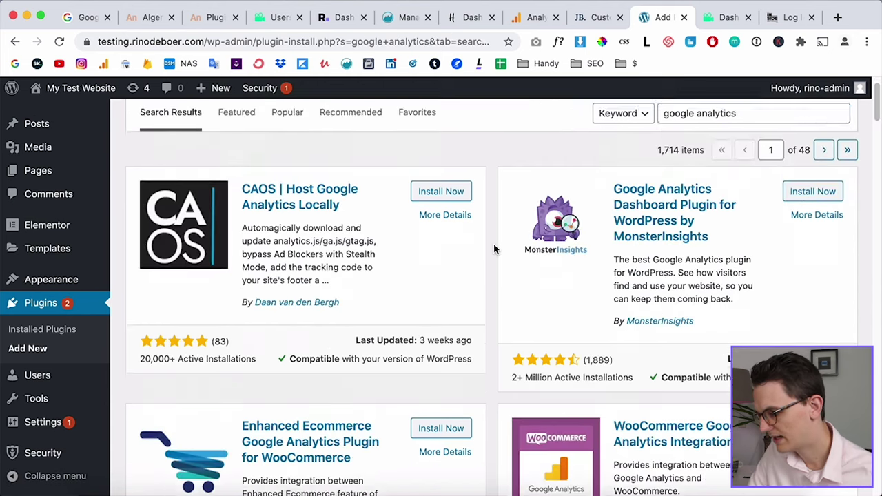
{"action": "scroll", "coordinate": [494, 246], "scroll_direction": "down", "scroll_amount": 3}
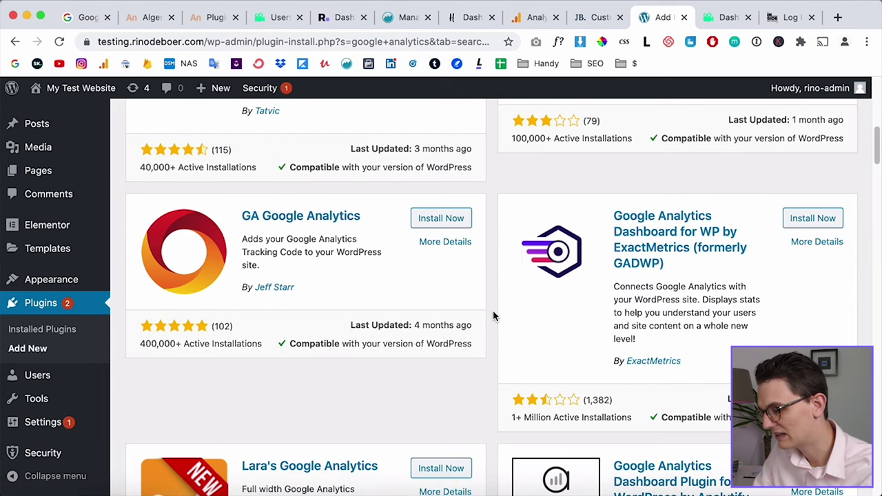
{"action": "scroll", "coordinate": [493, 315], "scroll_direction": "up", "scroll_amount": 1}
{"action": "scroll", "coordinate": [492, 284], "scroll_direction": "up", "scroll_amount": 3}
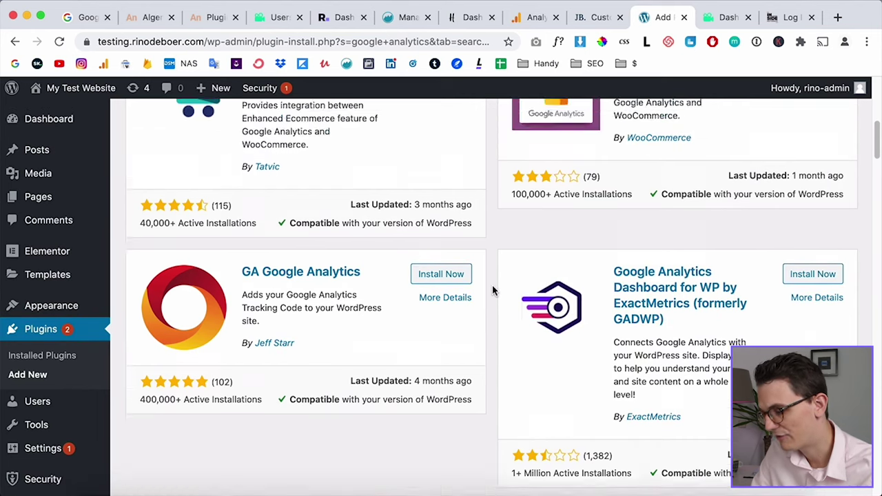
{"action": "scroll", "coordinate": [492, 284], "scroll_direction": "down", "scroll_amount": 3}
{"action": "scroll", "coordinate": [493, 285], "scroll_direction": "up", "scroll_amount": 10}
{"action": "scroll", "coordinate": [492, 285], "scroll_direction": "down", "scroll_amount": 2}
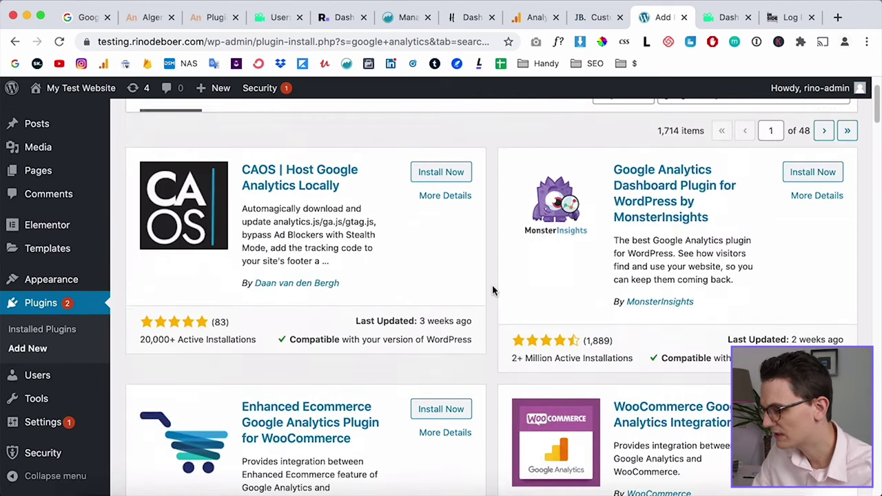
{"action": "scroll", "coordinate": [493, 231], "scroll_direction": "down", "scroll_amount": 10}
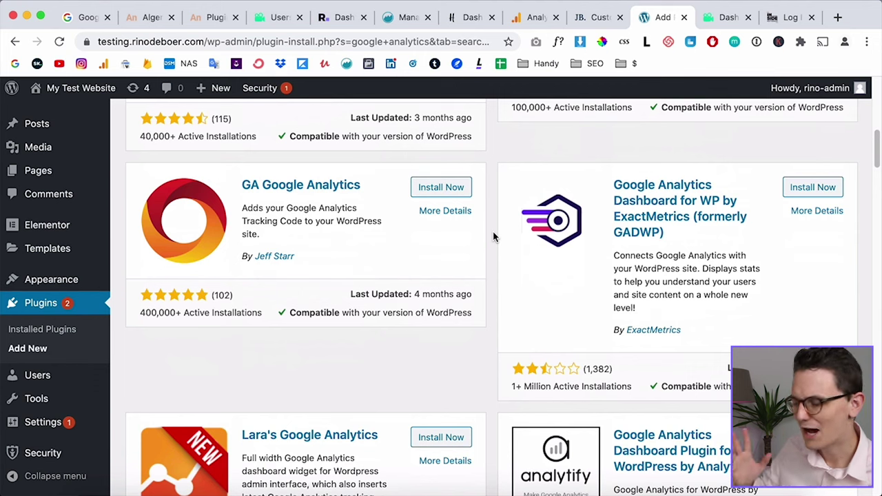
{"action": "left_click", "coordinate": [813, 187]}
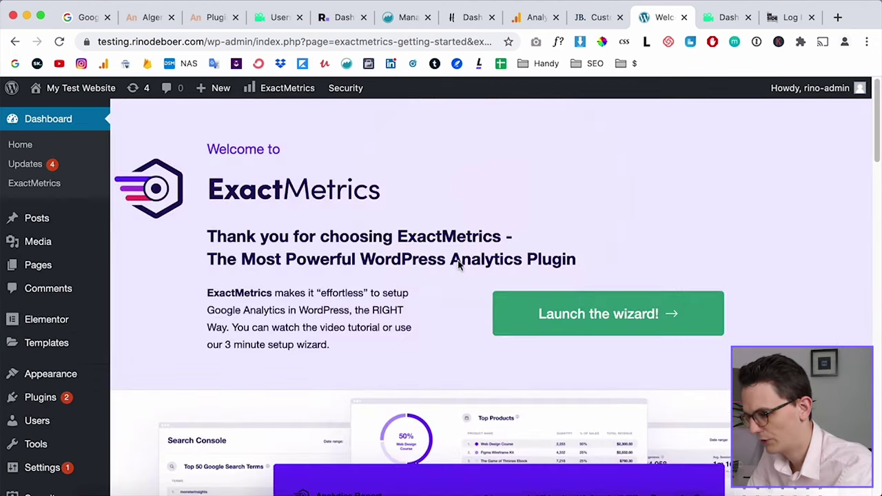
Launch the ExactMetrics setup wizard and keep Business Website as the site type.
{"action": "left_click", "coordinate": [597, 327]}
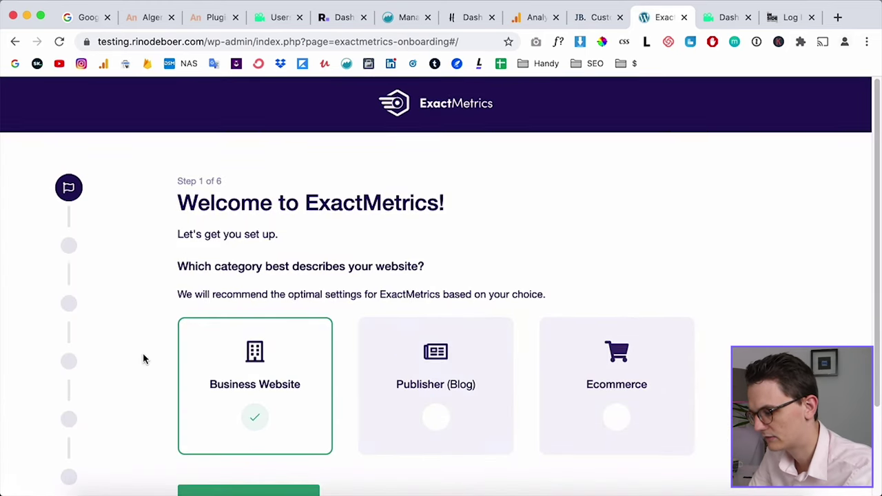
{"action": "scroll", "coordinate": [142, 358], "scroll_direction": "down", "scroll_amount": 2}
{"action": "left_click", "coordinate": [246, 418]}
{"action": "scroll", "coordinate": [242, 350], "scroll_direction": "down", "scroll_amount": 1}
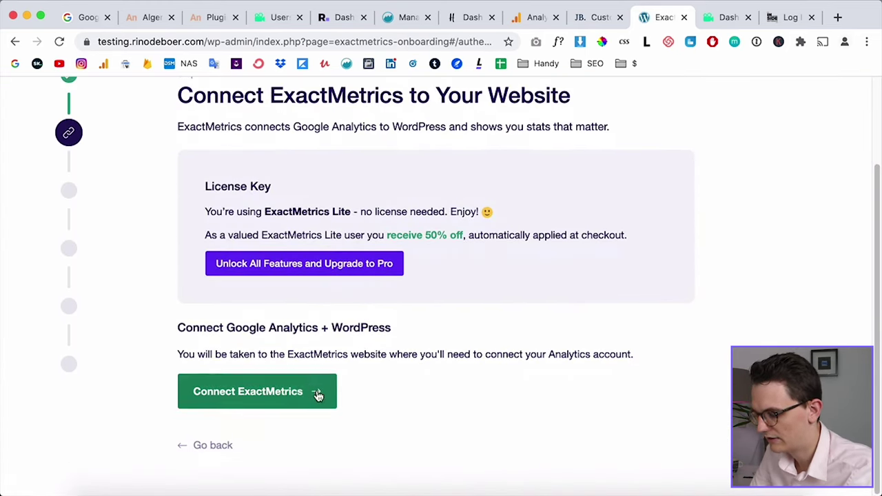
Connect ExactMetrics to Google Analytics by choosing and authorising the Google account.
{"action": "left_click", "coordinate": [317, 393]}
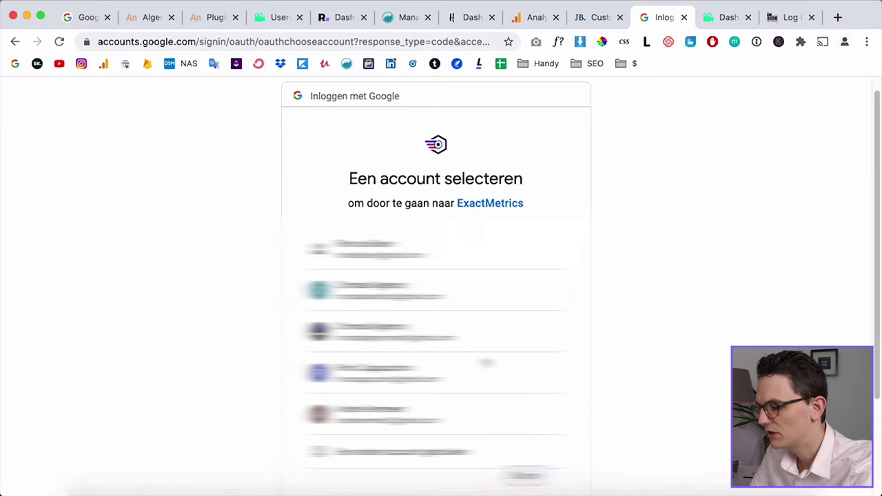
{"action": "left_click", "coordinate": [534, 21]}
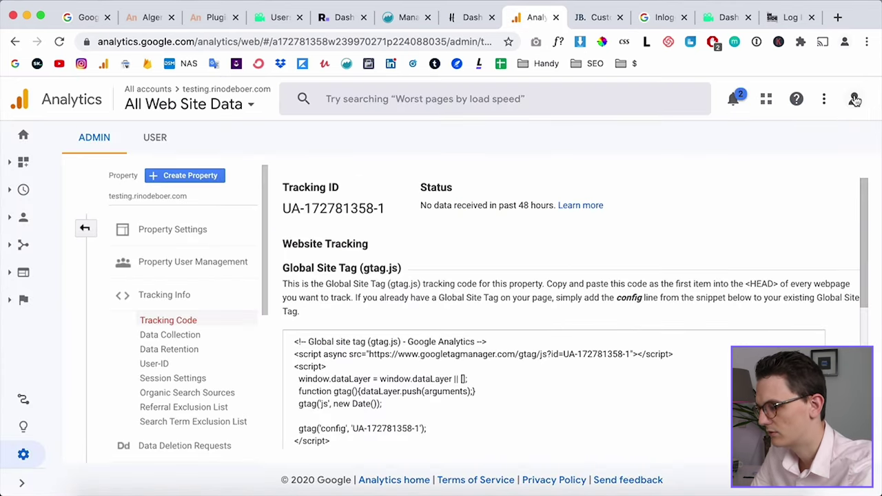
{"action": "left_click", "coordinate": [658, 19]}
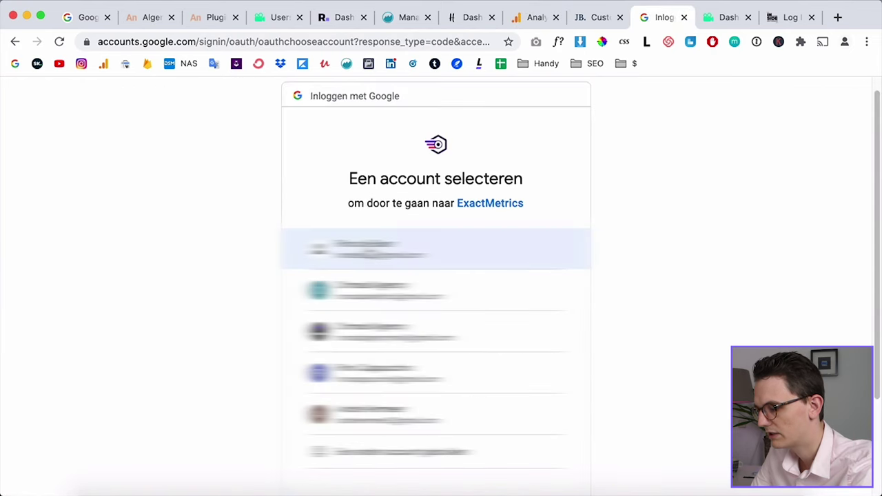
{"action": "left_click", "coordinate": [400, 251]}
{"action": "scroll", "coordinate": [248, 335], "scroll_direction": "down", "scroll_amount": 3}
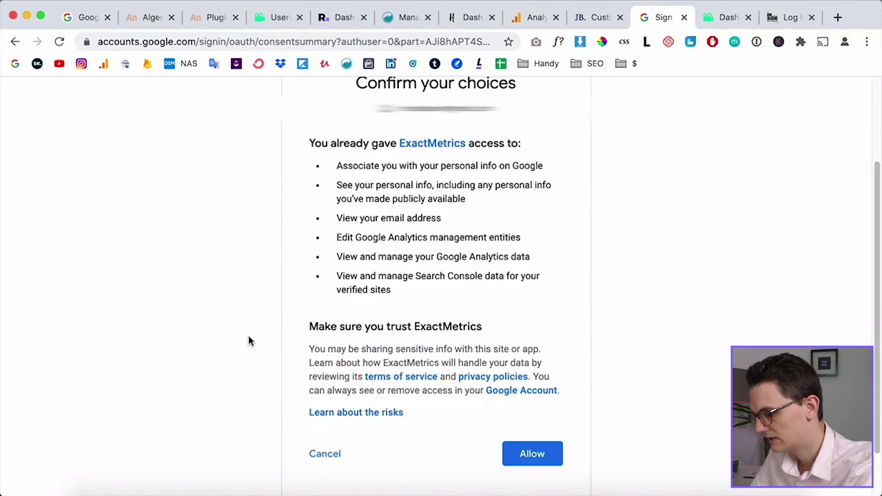
{"action": "left_click", "coordinate": [528, 456]}
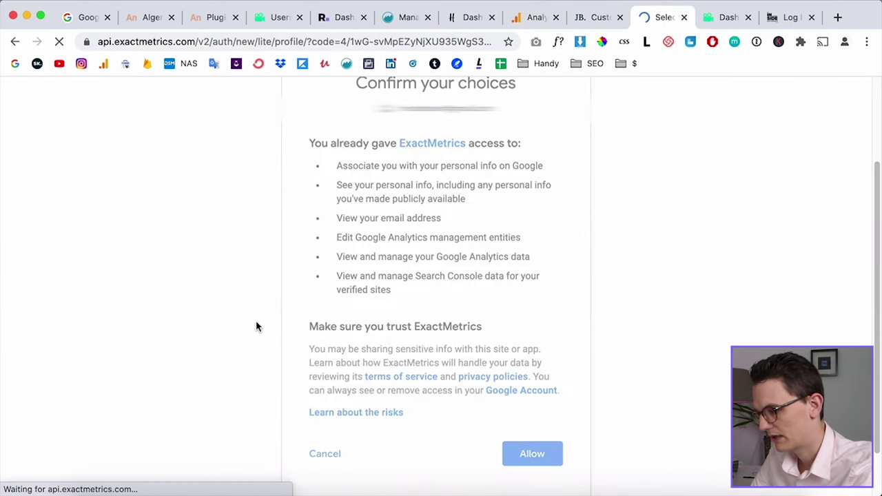
{"action": "scroll", "coordinate": [152, 309], "scroll_direction": "down", "scroll_amount": 1}
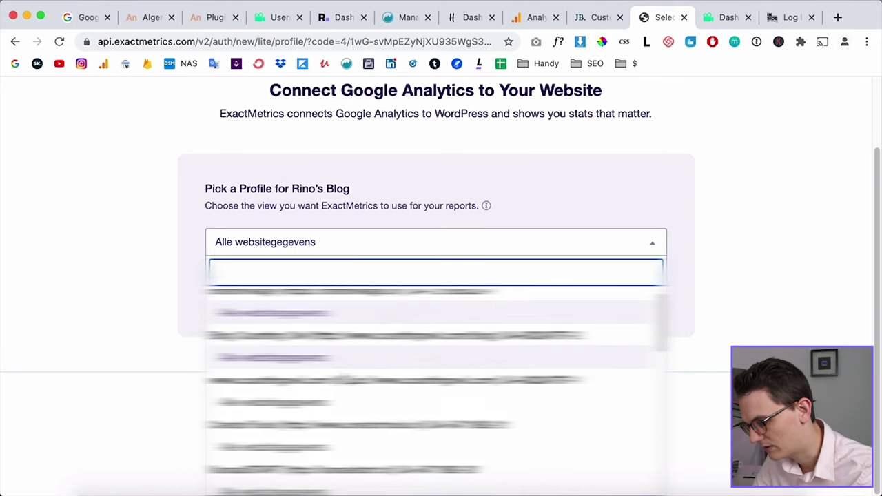
Choose All Web Site Data as the reporting profile and complete the connection.
{"action": "scroll", "coordinate": [434, 386], "scroll_direction": "down", "scroll_amount": 3}
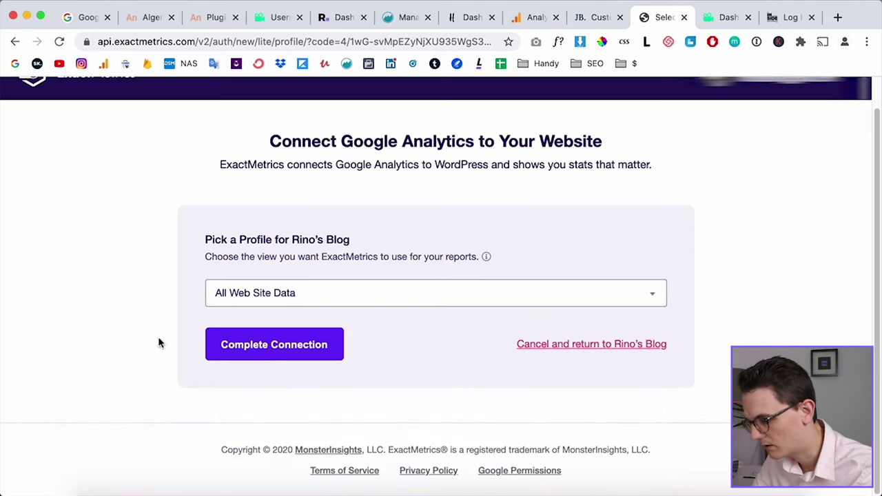
{"action": "left_click", "coordinate": [227, 358]}
{"action": "left_click", "coordinate": [284, 343]}
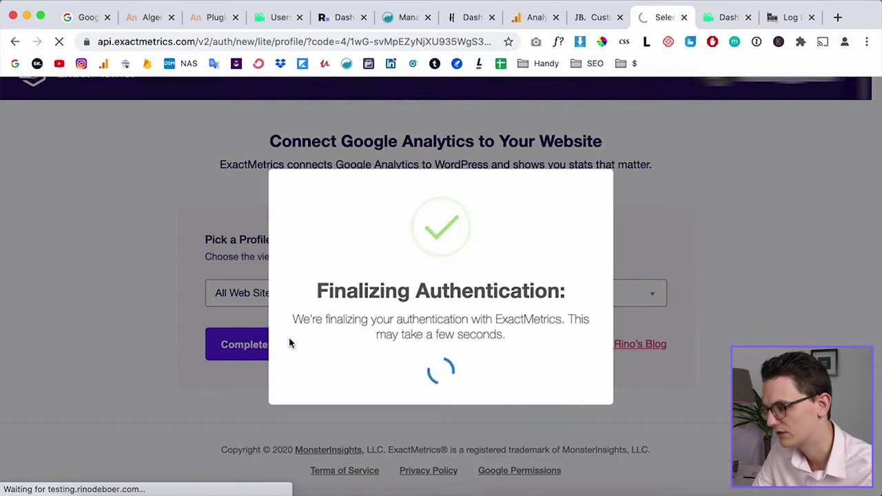
Save the recommended settings, skip the addons and WPForms, and exit the wizard.
{"action": "scroll", "coordinate": [158, 271], "scroll_direction": "down", "scroll_amount": 10}
{"action": "scroll", "coordinate": [158, 271], "scroll_direction": "up", "scroll_amount": 1}
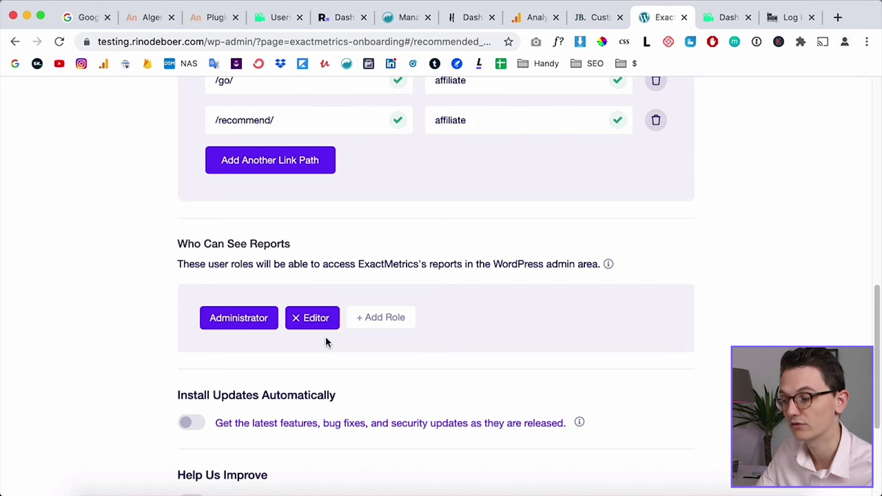
{"action": "scroll", "coordinate": [160, 334], "scroll_direction": "down", "scroll_amount": 5}
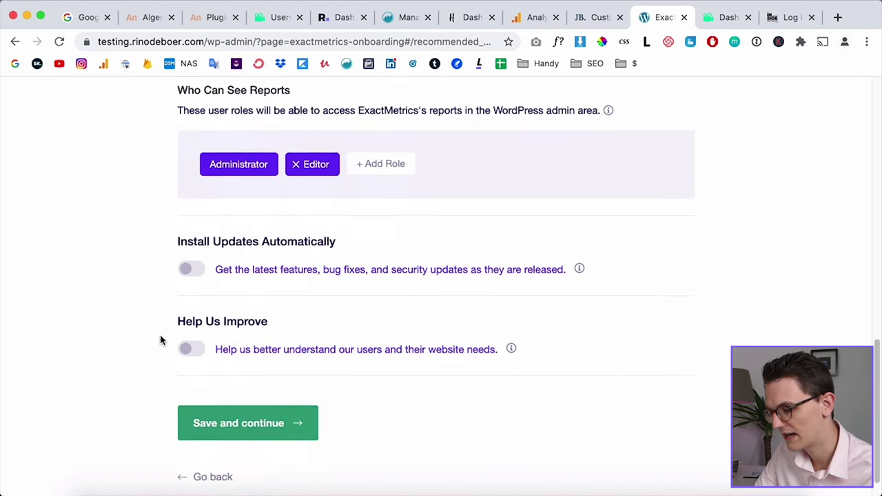
{"action": "left_click", "coordinate": [207, 386]}
{"action": "scroll", "coordinate": [165, 363], "scroll_direction": "down", "scroll_amount": 10}
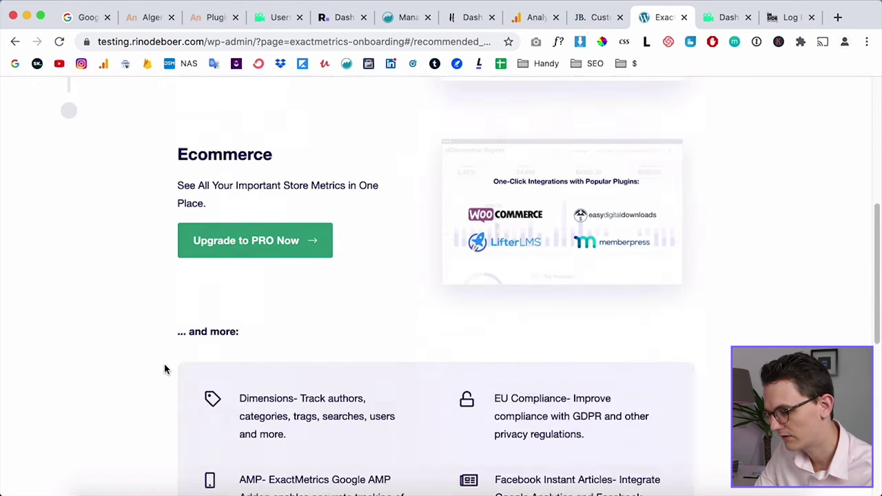
{"action": "left_click", "coordinate": [628, 391]}
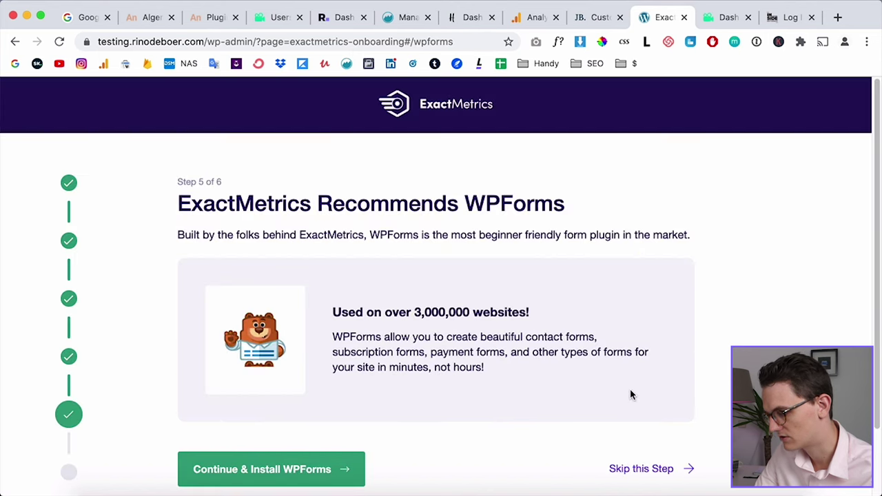
{"action": "scroll", "coordinate": [693, 414], "scroll_direction": "down", "scroll_amount": 2}
{"action": "left_click", "coordinate": [657, 392]}
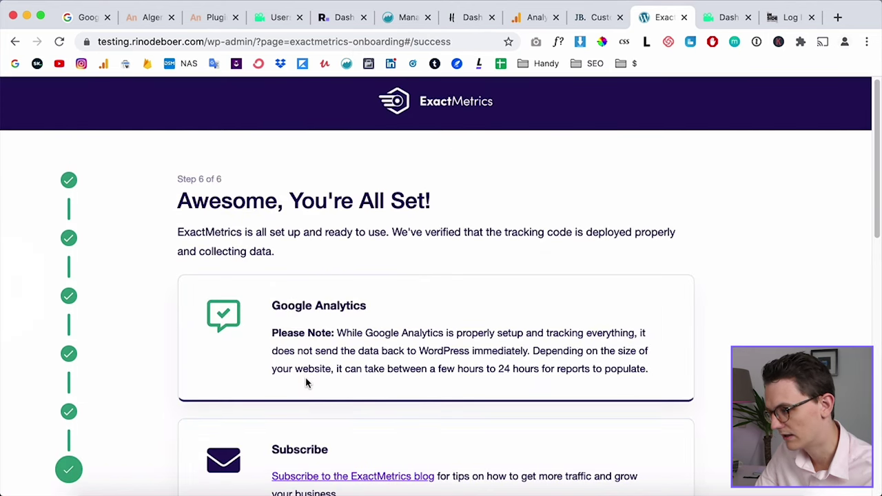
{"action": "scroll", "coordinate": [305, 378], "scroll_direction": "down", "scroll_amount": 5}
{"action": "left_click", "coordinate": [286, 312]}
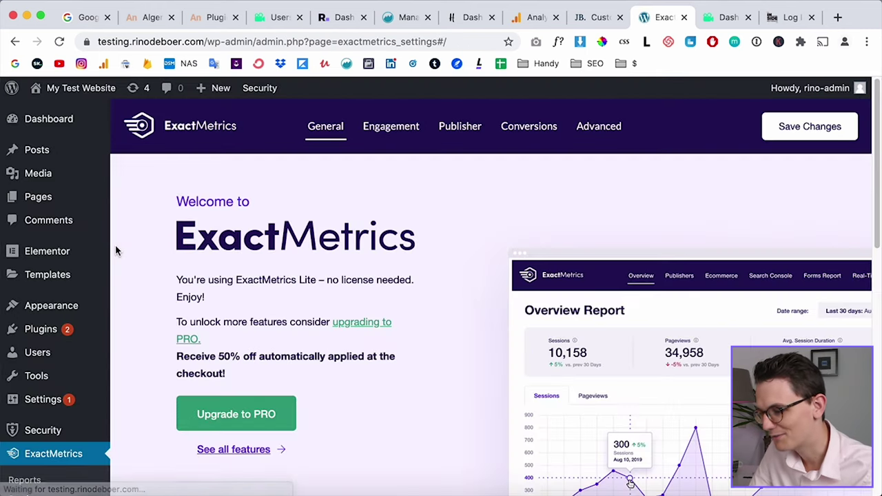
Collapse Elementor Overview on the Dashboard and drag the Analytics widget above it.
{"action": "left_click", "coordinate": [54, 119]}
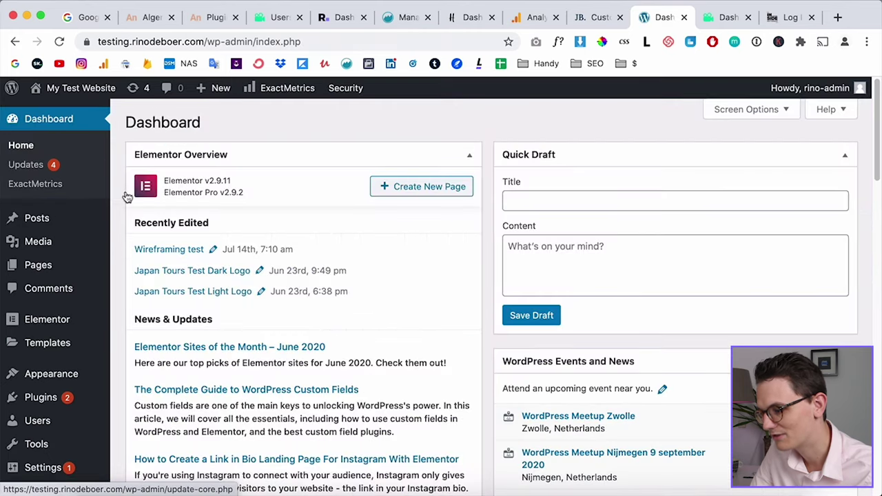
{"action": "scroll", "coordinate": [119, 193], "scroll_direction": "down", "scroll_amount": 5}
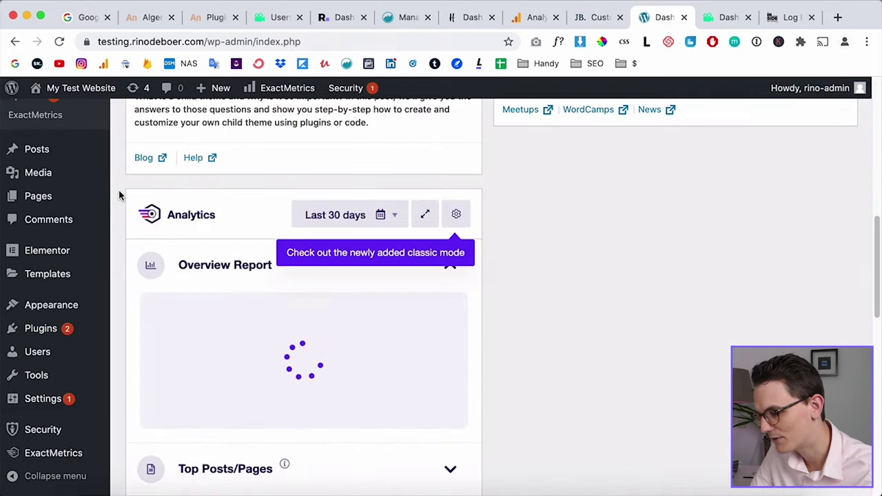
{"action": "scroll", "coordinate": [495, 181], "scroll_direction": "up", "scroll_amount": 5}
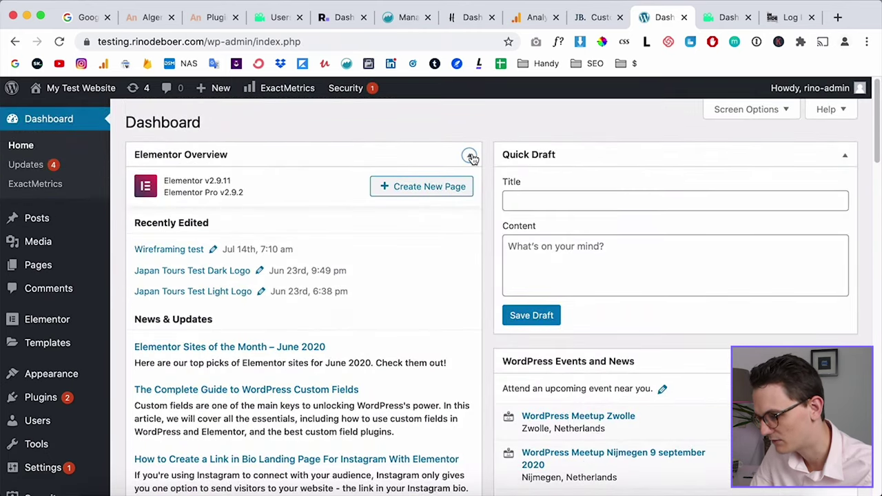
{"action": "left_click", "coordinate": [469, 155]}
{"action": "left_click_drag", "start_coordinate": [227, 189], "coordinate": [240, 150]}
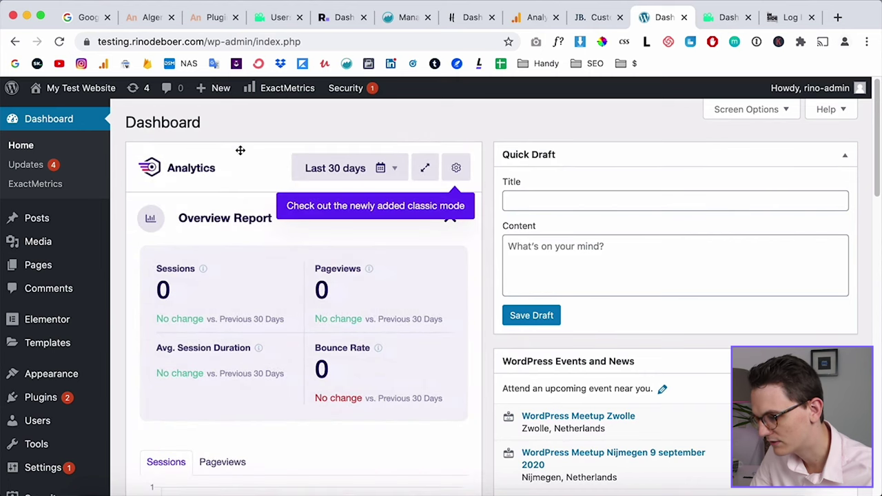
{"action": "scroll", "coordinate": [251, 365], "scroll_direction": "down", "scroll_amount": 5}
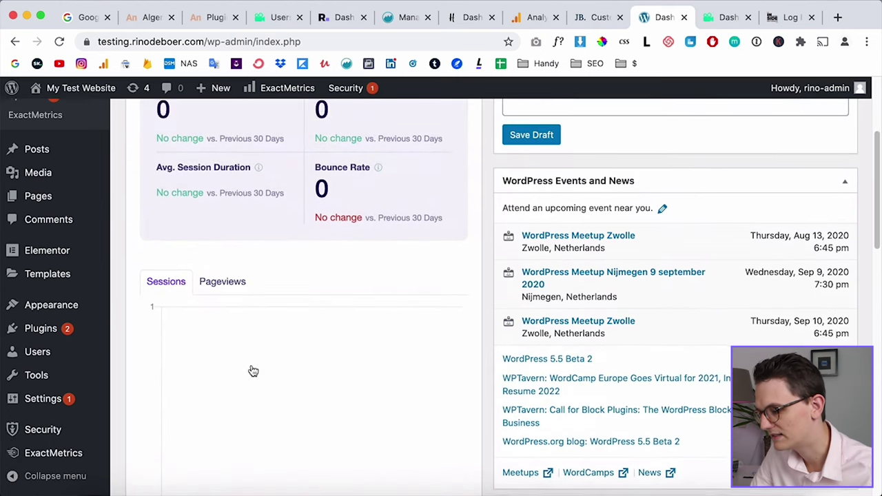
{"action": "scroll", "coordinate": [334, 297], "scroll_direction": "down", "scroll_amount": 2}
{"action": "scroll", "coordinate": [324, 295], "scroll_direction": "up", "scroll_amount": 6}
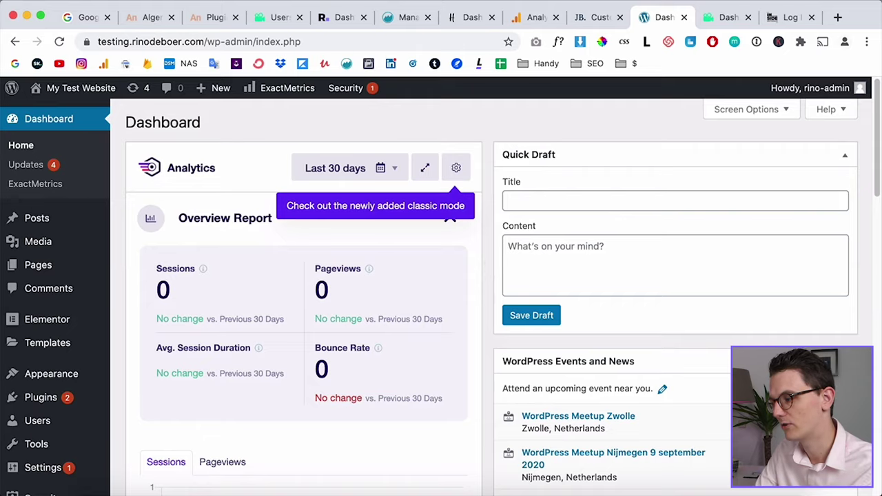
{"action": "left_click", "coordinate": [533, 20]}
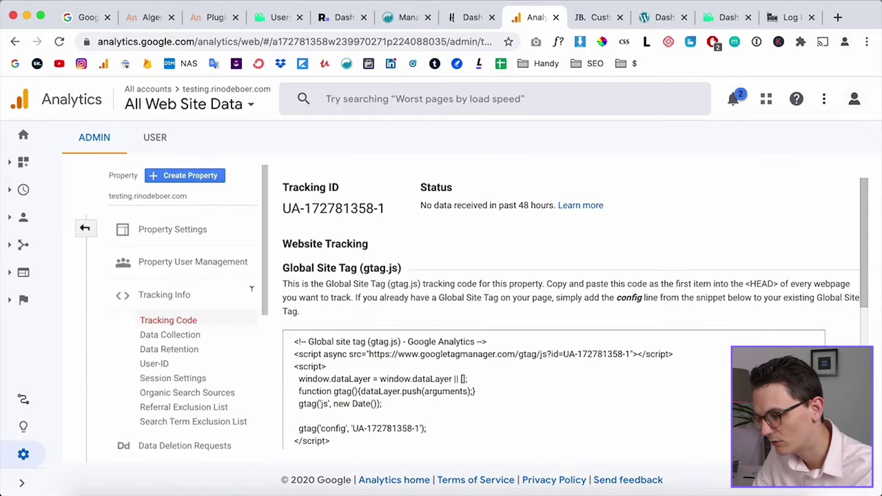
{"action": "left_click", "coordinate": [84, 228]}
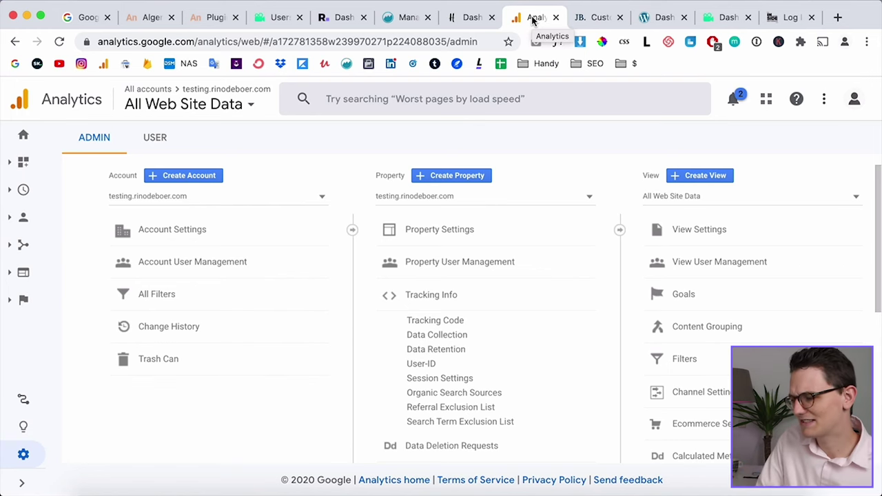
{"action": "key", "text": "ctrl+Tab"}
{"action": "key", "text": "ctrl+Tab"}
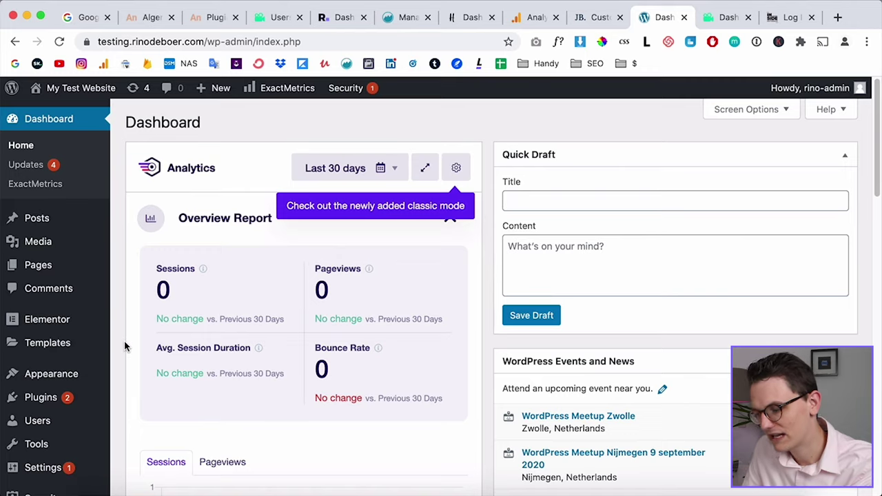
Open Appearance > Customize for My Test Website.
{"action": "scroll", "coordinate": [125, 340], "scroll_direction": "down", "scroll_amount": 3}
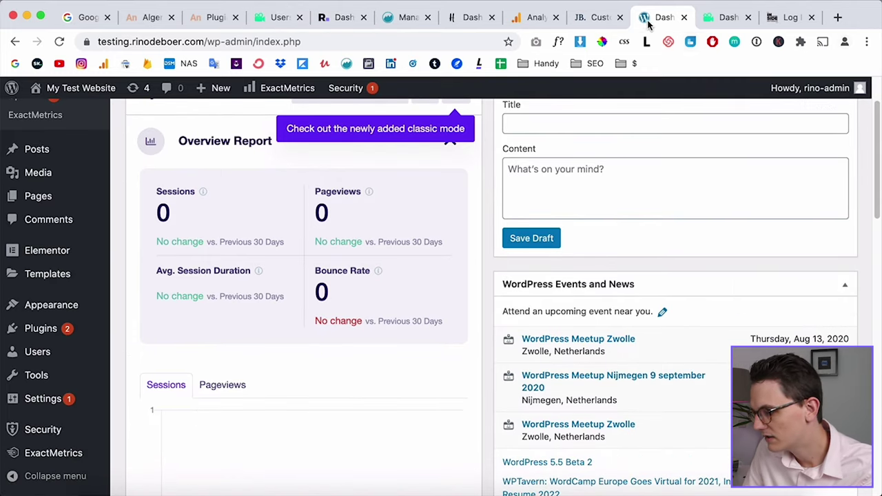
{"action": "scroll", "coordinate": [487, 247], "scroll_direction": "up", "scroll_amount": 3}
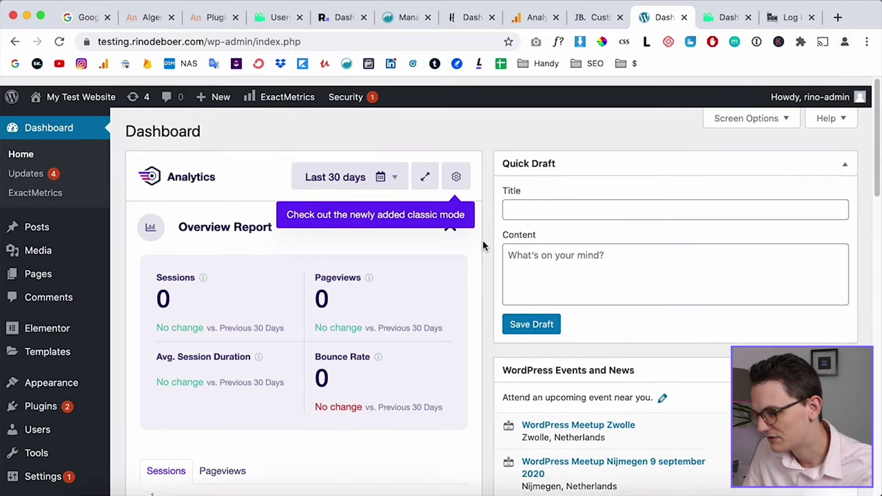
{"action": "scroll", "coordinate": [483, 246], "scroll_direction": "down", "scroll_amount": 2}
{"action": "mouse_move", "coordinate": [55, 331]}
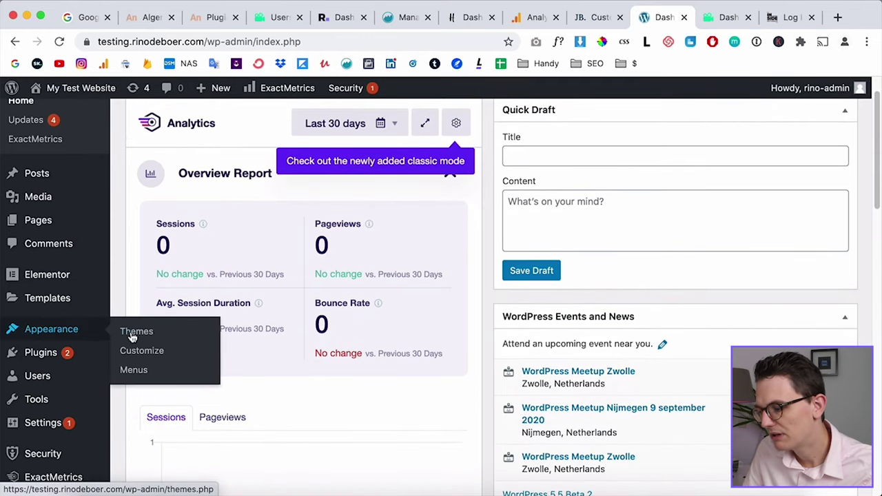
{"action": "left_click", "coordinate": [142, 351]}
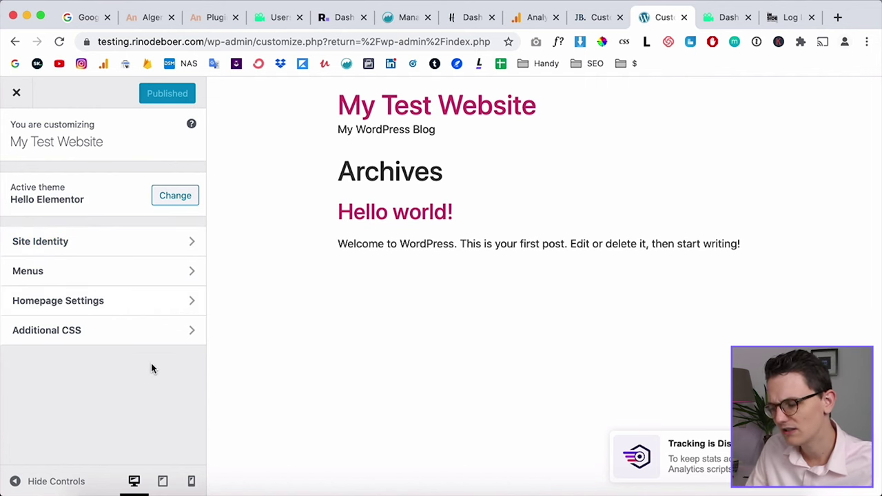
Open Site Identity and start choosing a site icon image.
{"action": "left_click", "coordinate": [55, 249]}
{"action": "scroll", "coordinate": [135, 306], "scroll_direction": "down", "scroll_amount": 1}
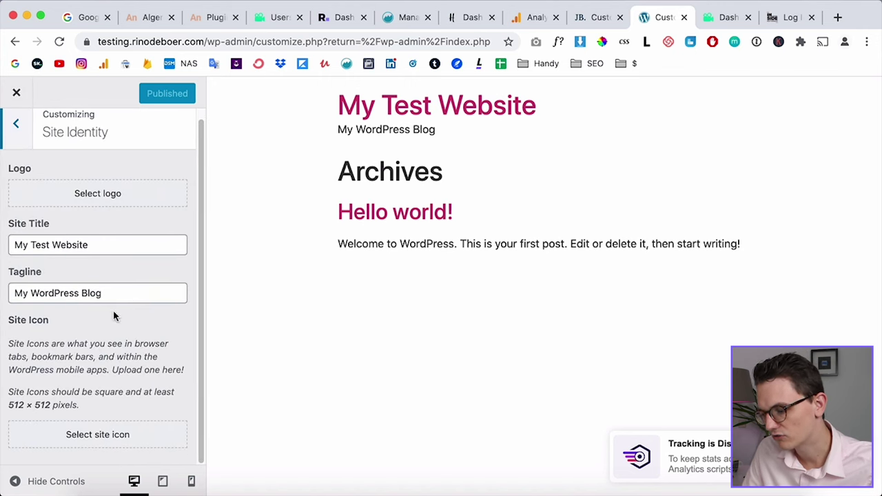
{"action": "left_click", "coordinate": [107, 432]}
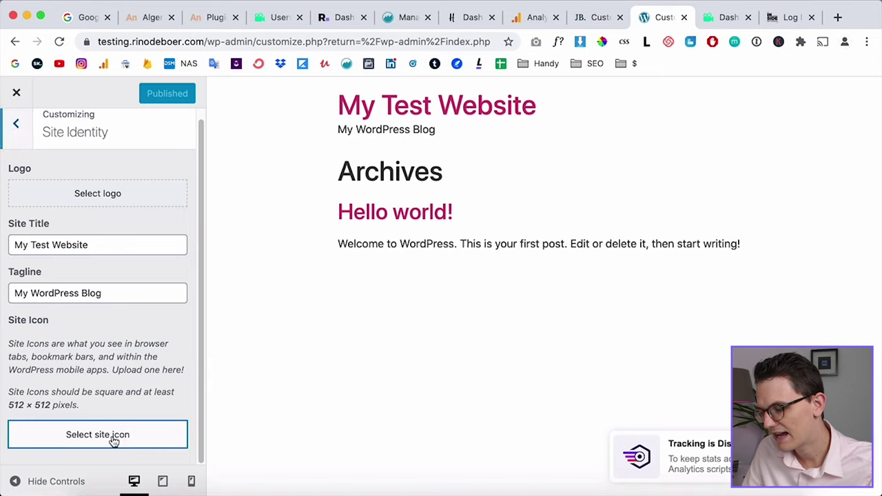
{"action": "scroll", "coordinate": [352, 320], "scroll_direction": "down", "scroll_amount": 2}
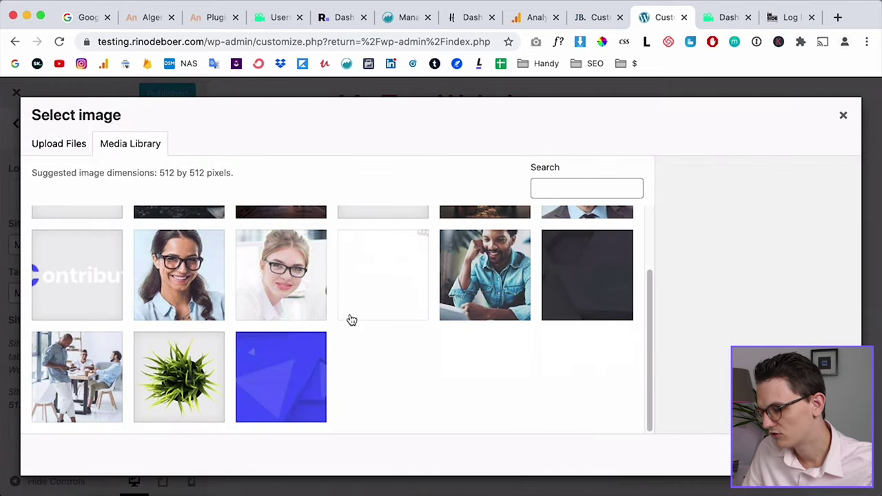
{"action": "scroll", "coordinate": [407, 407], "scroll_direction": "up", "scroll_amount": 2}
{"action": "scroll", "coordinate": [396, 410], "scroll_direction": "down", "scroll_amount": 2}
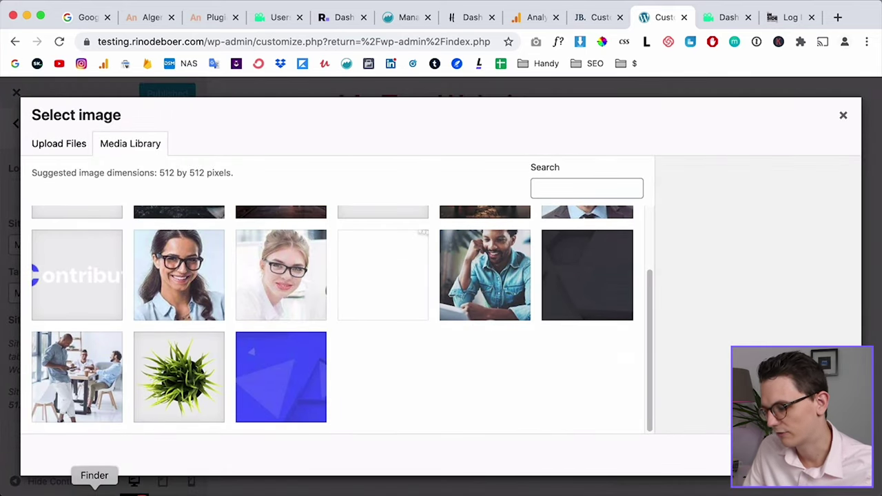
Upload fav_rdb.png from Finder and set it as the site icon without cropping.
{"action": "left_click", "coordinate": [92, 490]}
{"action": "left_click", "coordinate": [362, 44]}
{"action": "left_click_drag", "start_coordinate": [376, 8], "coordinate": [436, 357]}
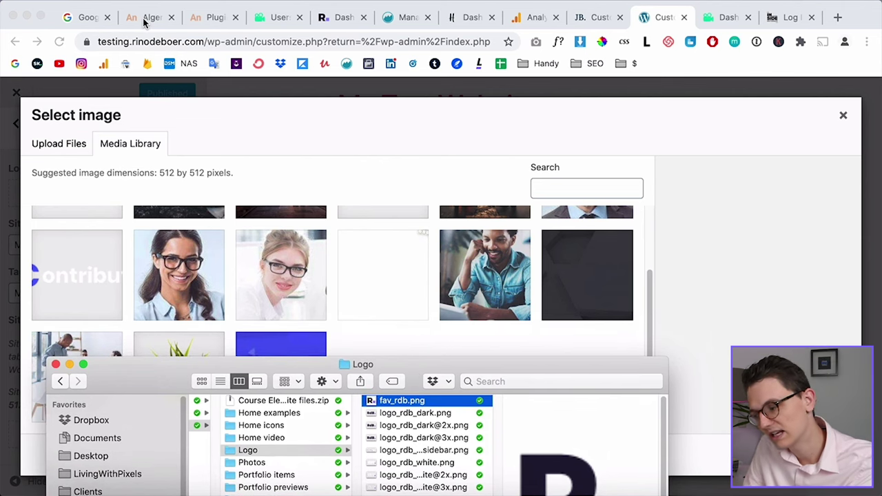
{"action": "key", "text": "space"}
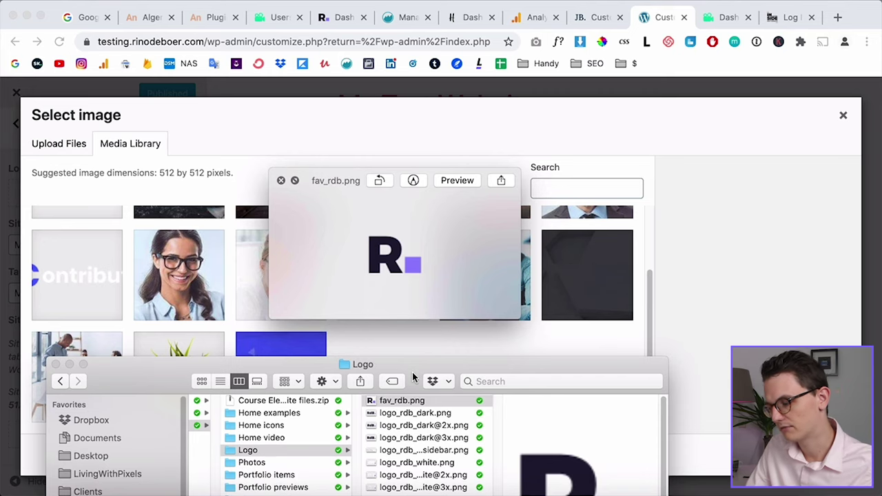
{"action": "key", "text": "space"}
{"action": "left_click_drag", "start_coordinate": [395, 407], "coordinate": [400, 289]}
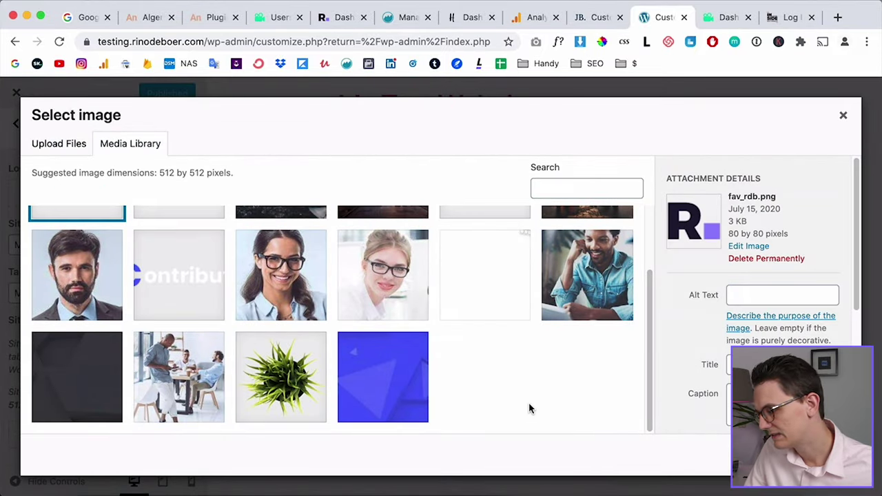
{"action": "left_click", "coordinate": [824, 456]}
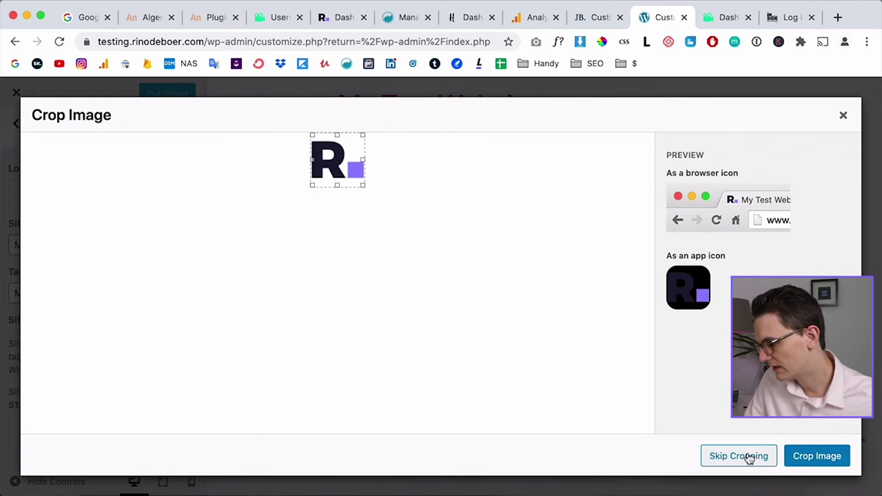
{"action": "left_click", "coordinate": [805, 456]}
Publish the new site icon and close the Customizer.
{"action": "left_click", "coordinate": [151, 95]}
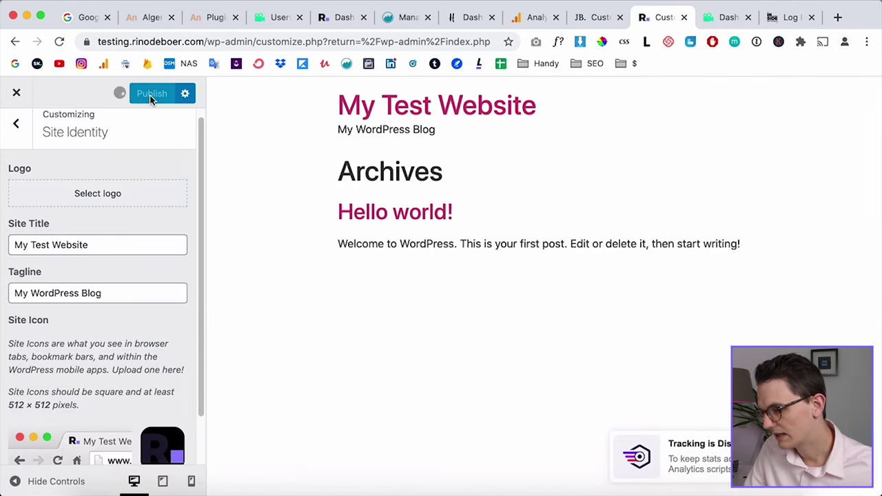
{"action": "left_click", "coordinate": [28, 98]}
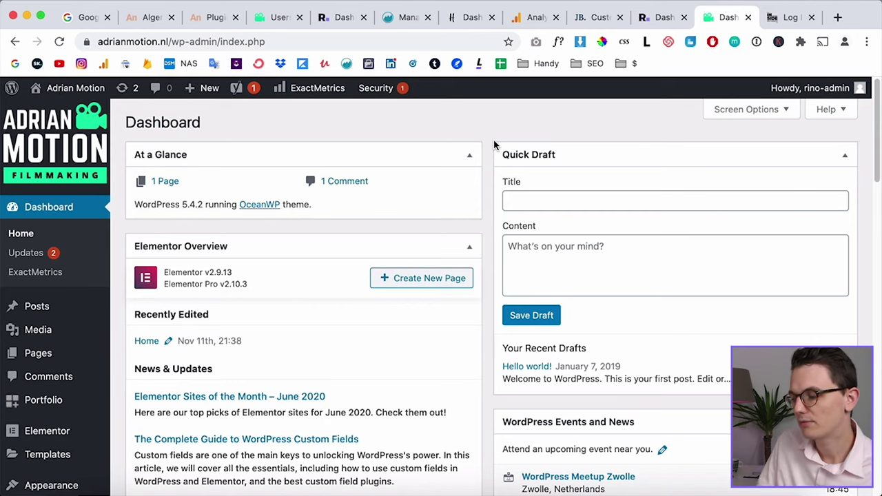
Go to Users > All Users and start adding a new user.
{"action": "scroll", "coordinate": [113, 266], "scroll_direction": "down", "scroll_amount": 2}
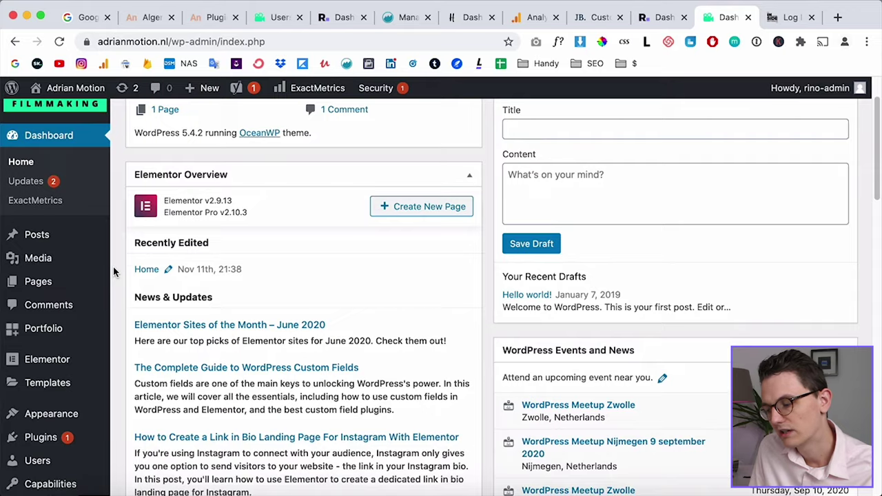
{"action": "scroll", "coordinate": [113, 267], "scroll_direction": "down", "scroll_amount": 2}
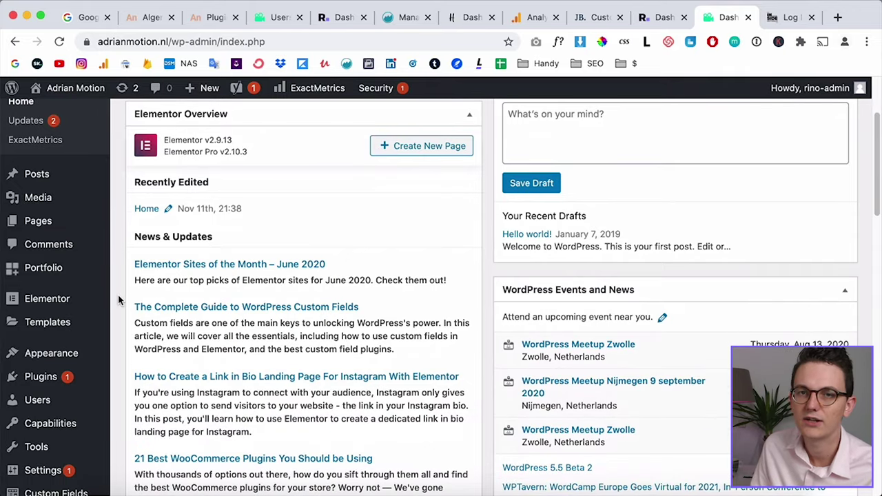
{"action": "scroll", "coordinate": [118, 294], "scroll_direction": "down", "scroll_amount": 1}
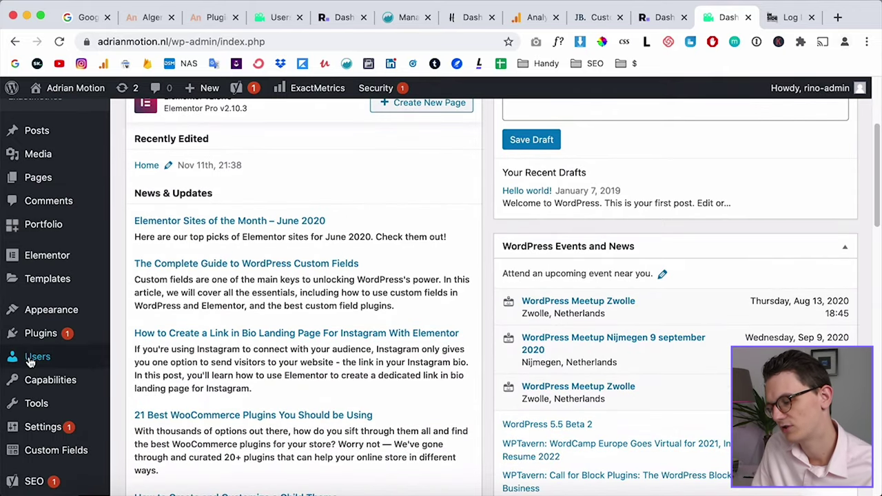
{"action": "mouse_move", "coordinate": [29, 362]}
{"action": "left_click", "coordinate": [139, 361]}
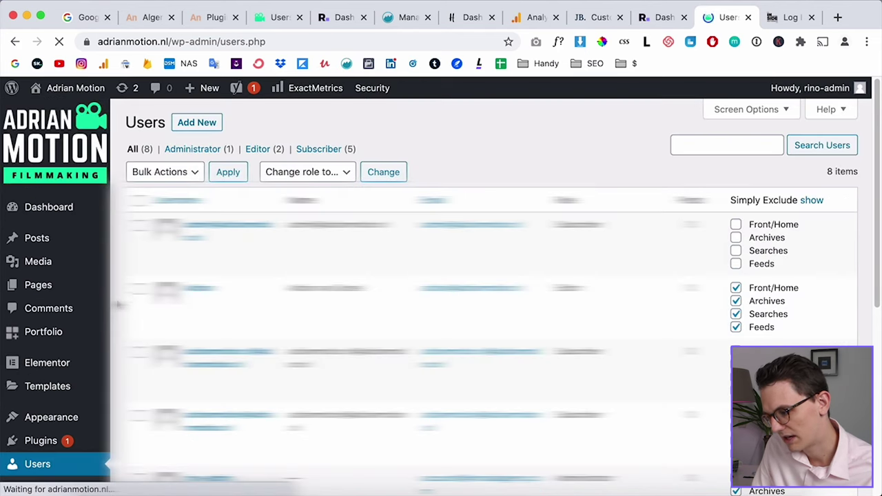
{"action": "left_click", "coordinate": [198, 123]}
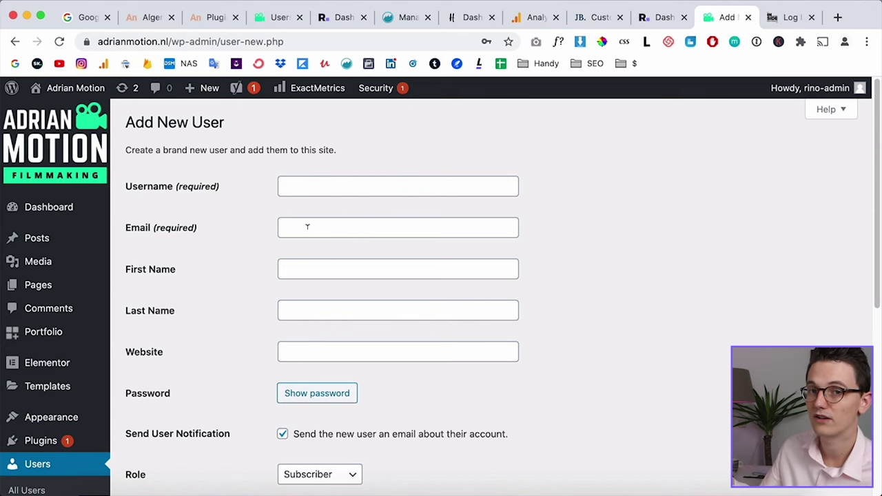
Pick Editor as the new user's role, then leave the form for the users list.
{"action": "scroll", "coordinate": [308, 227], "scroll_direction": "down", "scroll_amount": 1}
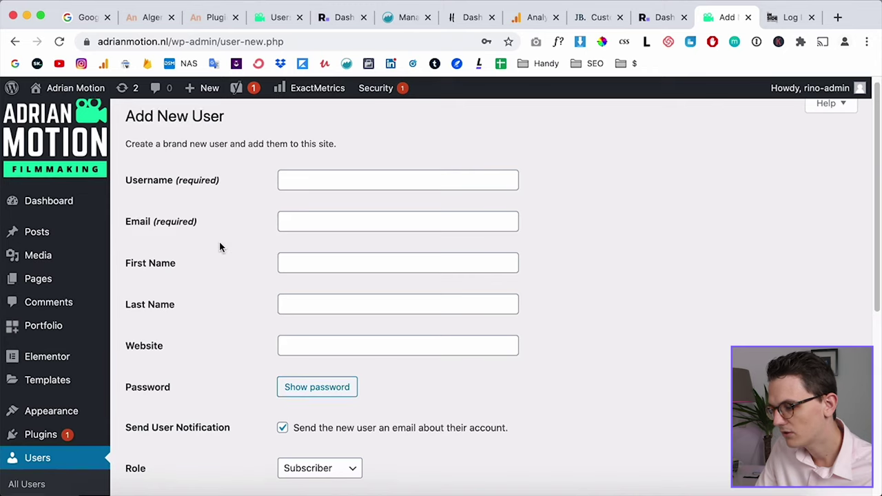
{"action": "scroll", "coordinate": [219, 241], "scroll_direction": "down", "scroll_amount": 5}
{"action": "scroll", "coordinate": [275, 377], "scroll_direction": "down", "scroll_amount": 1}
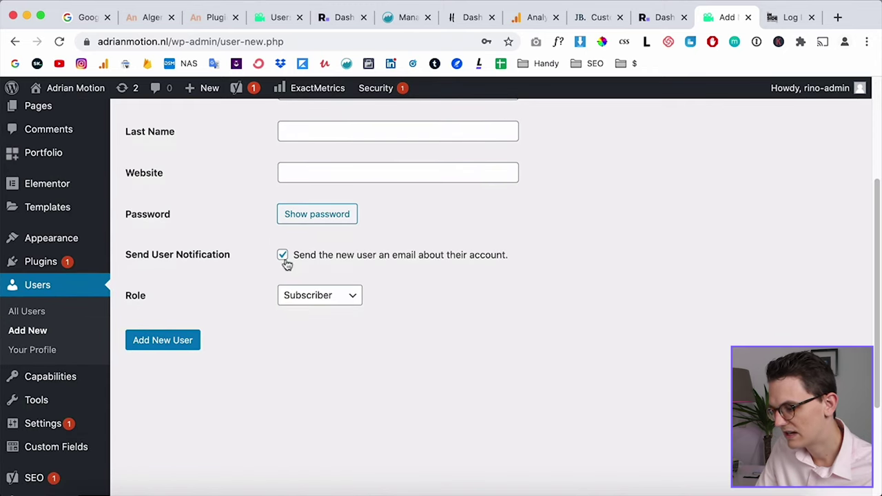
{"action": "left_click", "coordinate": [311, 298]}
{"action": "left_click", "coordinate": [315, 336]}
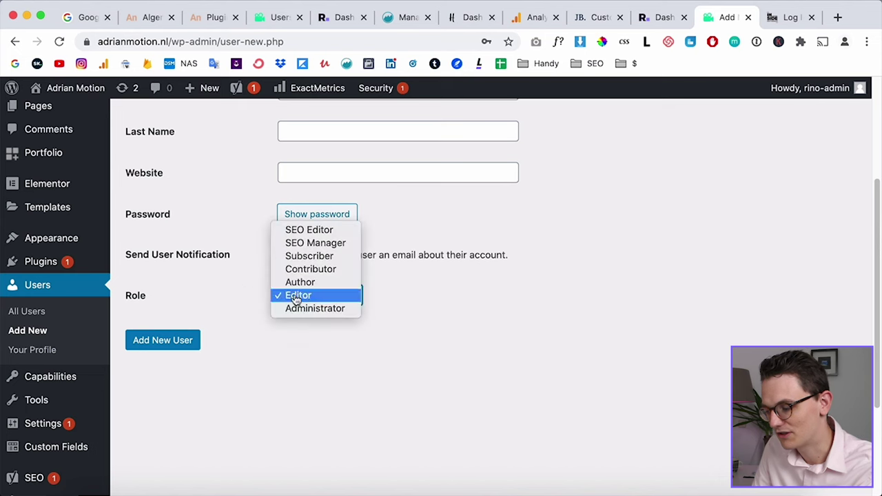
{"action": "left_click", "coordinate": [243, 289]}
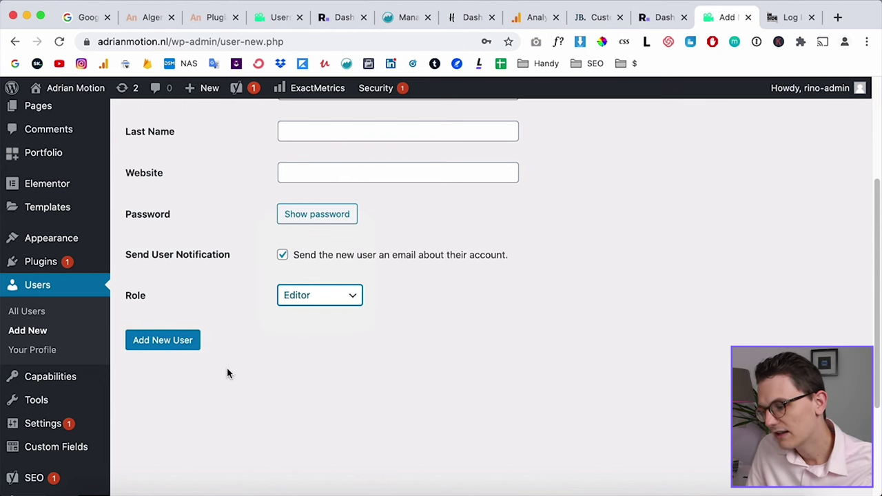
{"action": "left_click", "coordinate": [32, 311]}
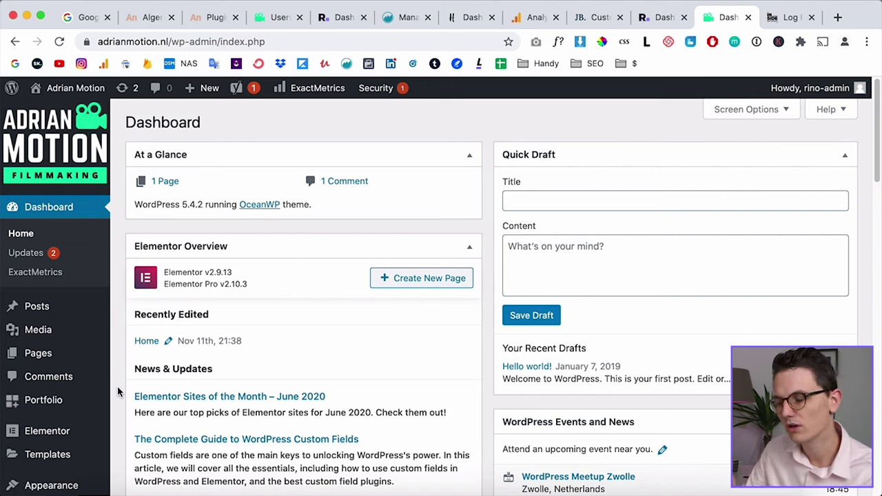
Open Elementor > Role Manager from the admin sidebar.
{"action": "scroll", "coordinate": [117, 392], "scroll_direction": "down", "scroll_amount": 2}
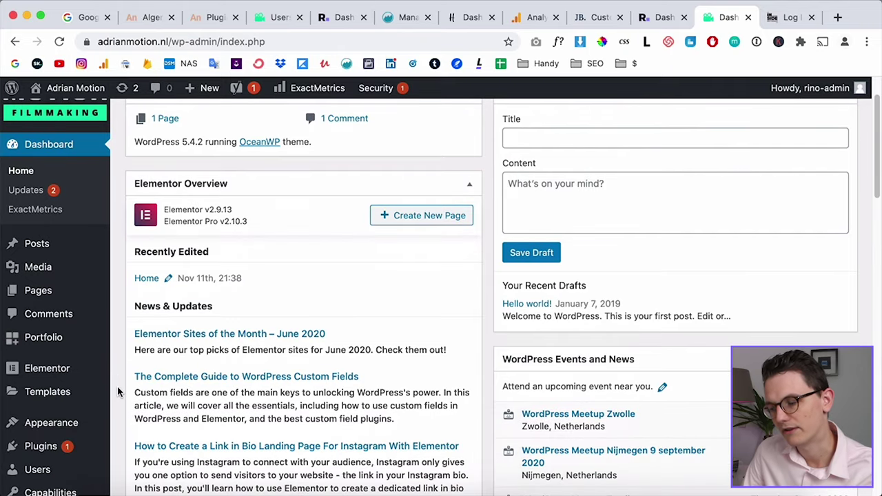
{"action": "scroll", "coordinate": [117, 386], "scroll_direction": "down", "scroll_amount": 1}
{"action": "mouse_move", "coordinate": [57, 344]}
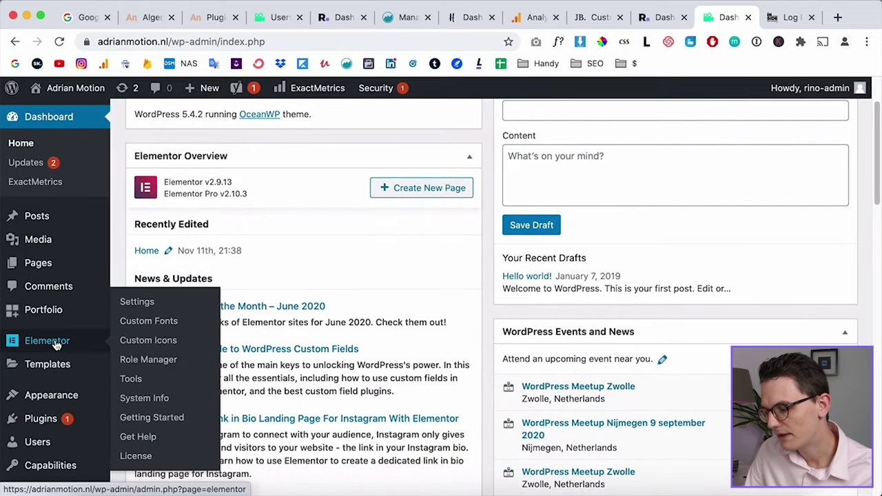
{"action": "left_click", "coordinate": [157, 365]}
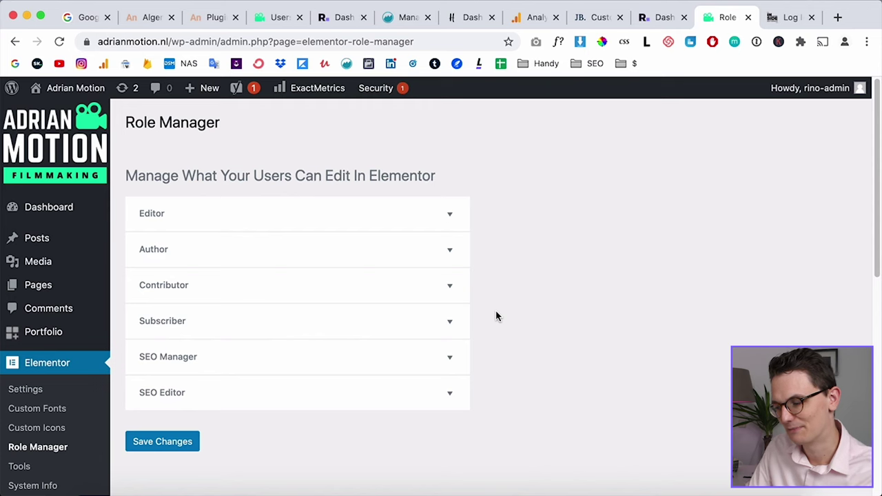
Limit Elementor's Editor role to 'Access to edit content only', keep 'No access to editor' unticked, and save.
{"action": "scroll", "coordinate": [497, 315], "scroll_direction": "down", "scroll_amount": 1}
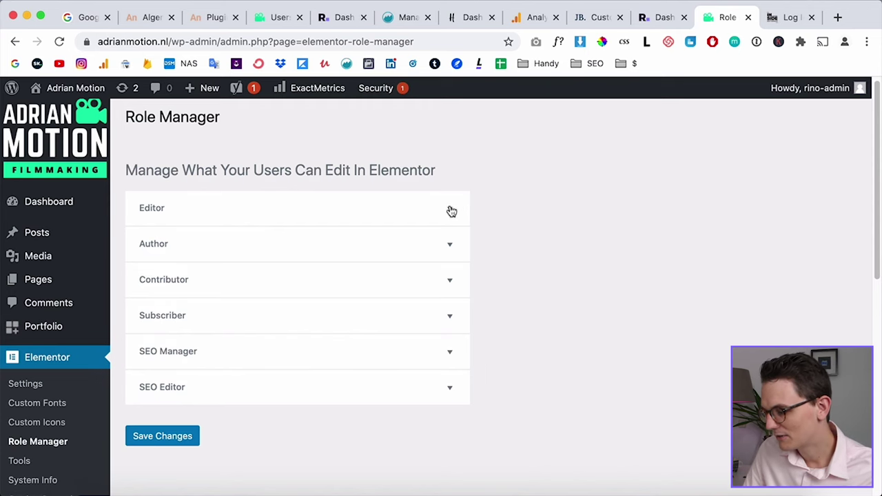
{"action": "left_click", "coordinate": [452, 212]}
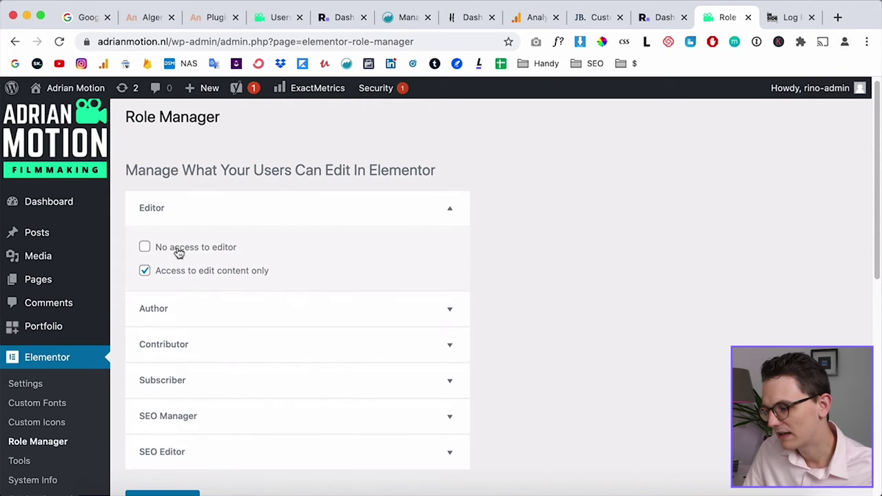
{"action": "left_click", "coordinate": [145, 271]}
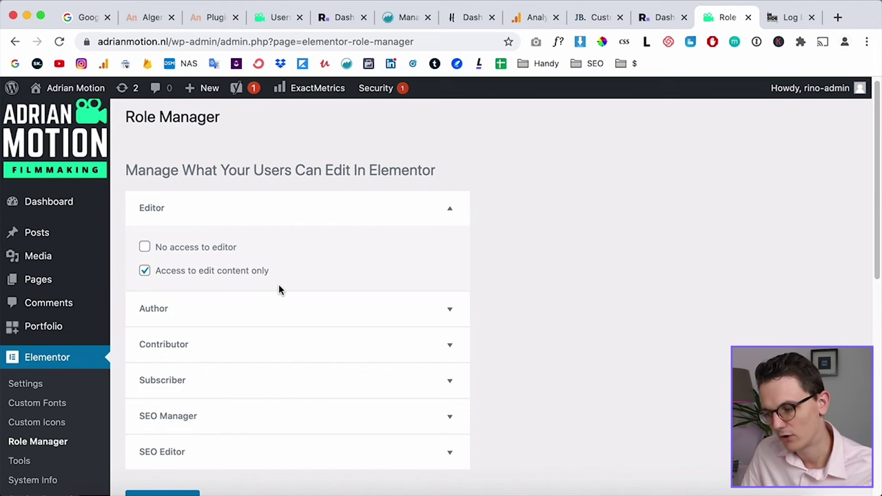
{"action": "scroll", "coordinate": [228, 279], "scroll_direction": "down", "scroll_amount": 1}
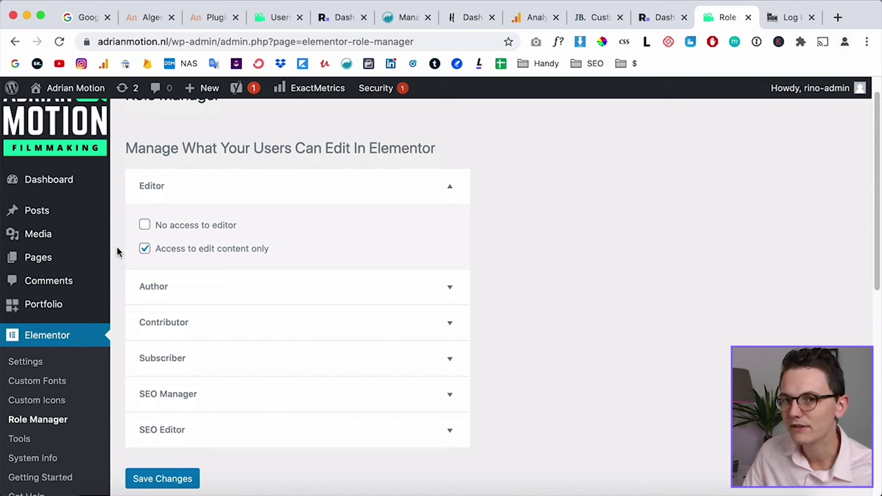
{"action": "left_click", "coordinate": [145, 226]}
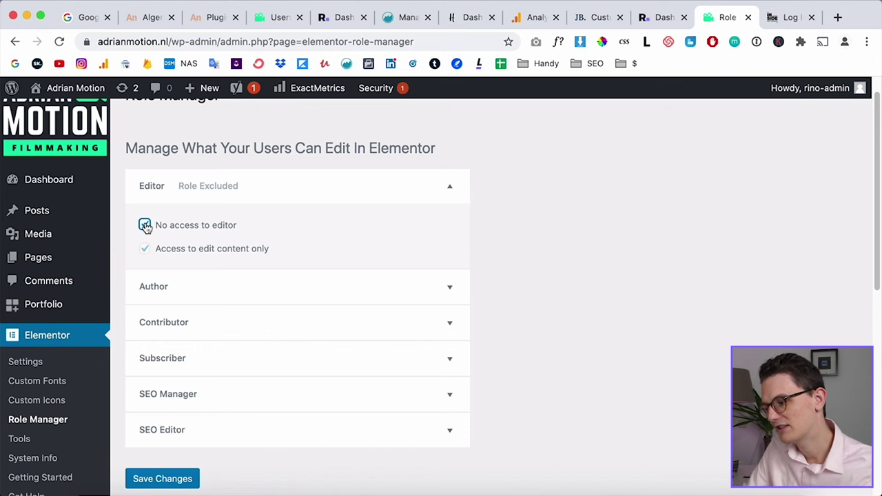
{"action": "left_click", "coordinate": [145, 225]}
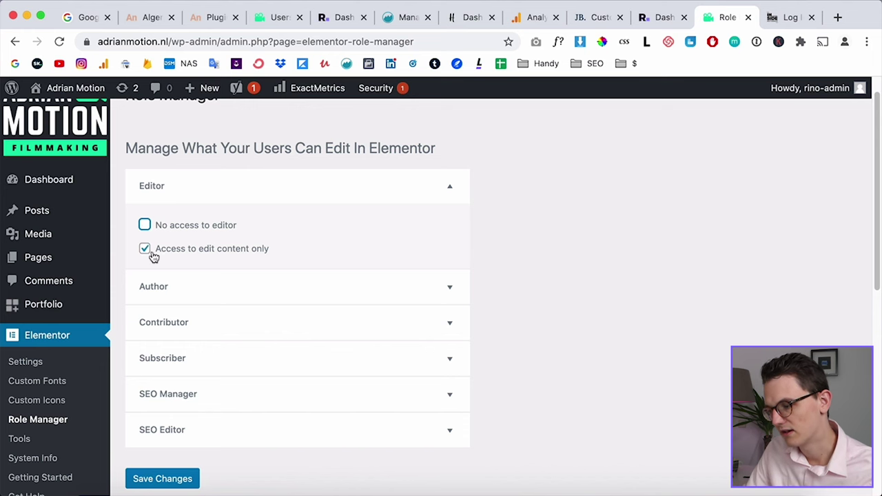
{"action": "left_click", "coordinate": [191, 448]}
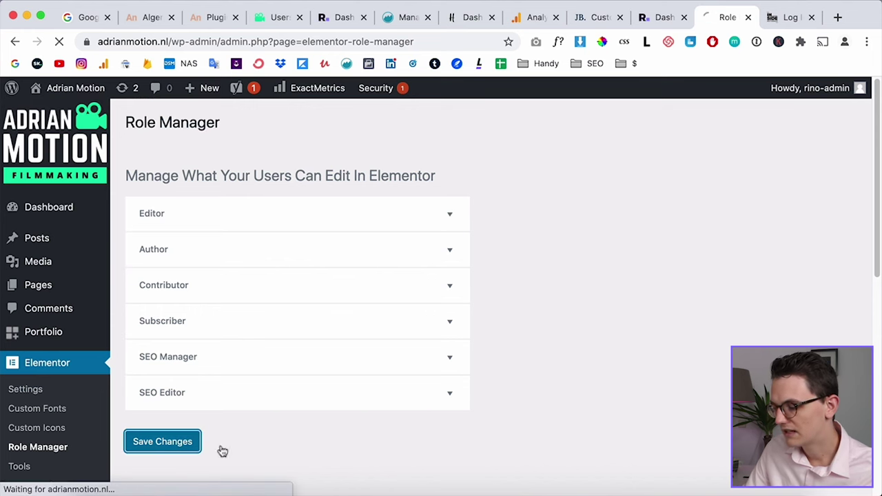
{"action": "key", "text": "super+grave"}
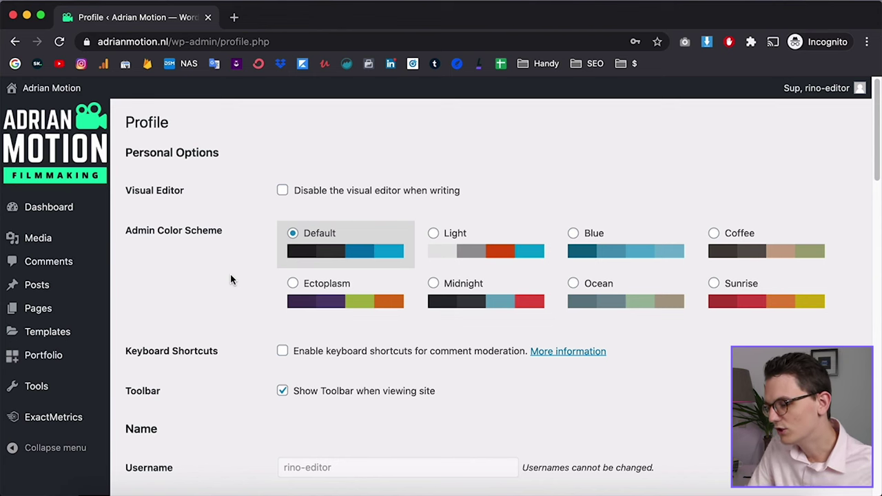
As the editor user, open the Home page from the Pages list in Elementor.
{"action": "scroll", "coordinate": [193, 291], "scroll_direction": "down", "scroll_amount": 1}
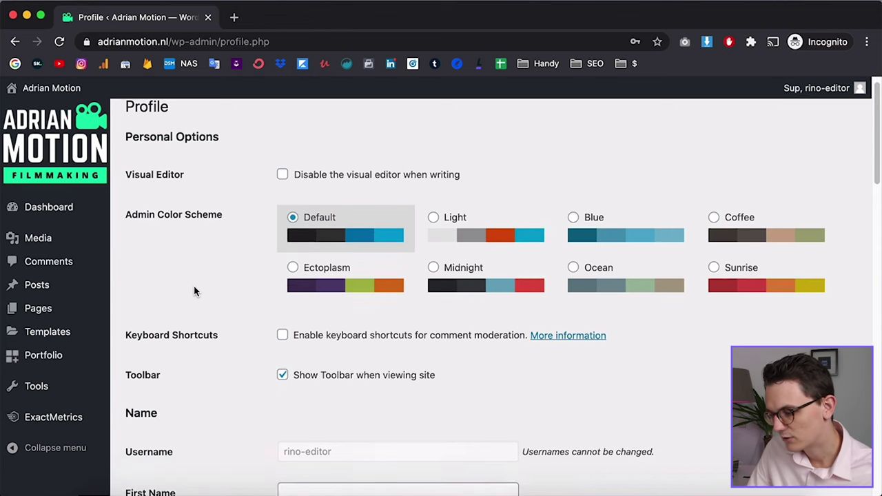
{"action": "scroll", "coordinate": [194, 291], "scroll_direction": "down", "scroll_amount": 1}
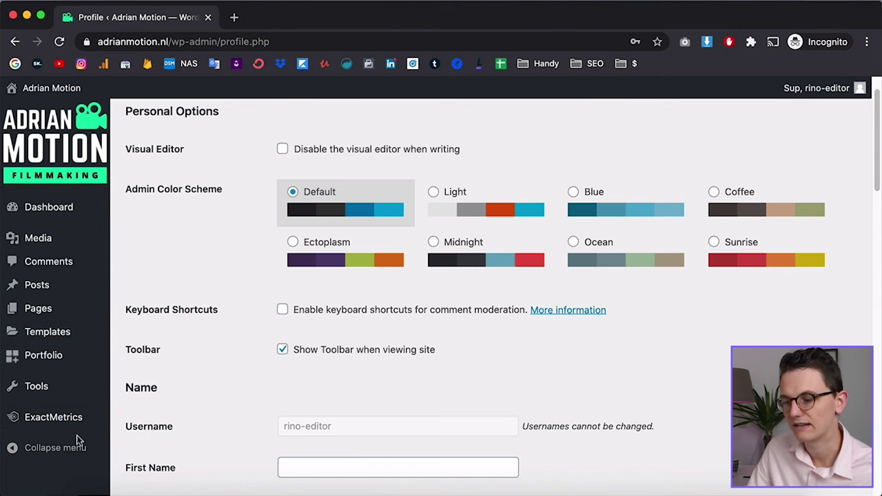
{"action": "scroll", "coordinate": [184, 289], "scroll_direction": "up", "scroll_amount": 1}
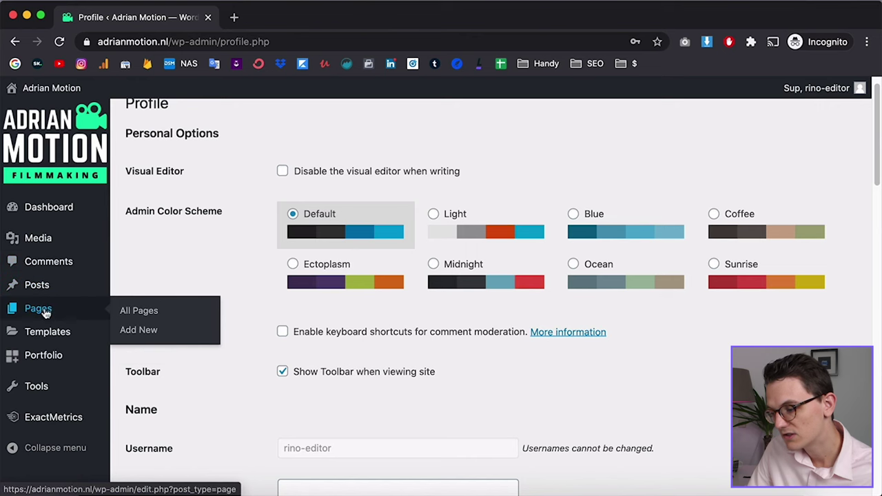
{"action": "left_click", "coordinate": [44, 312]}
{"action": "scroll", "coordinate": [120, 262], "scroll_direction": "down", "scroll_amount": 2}
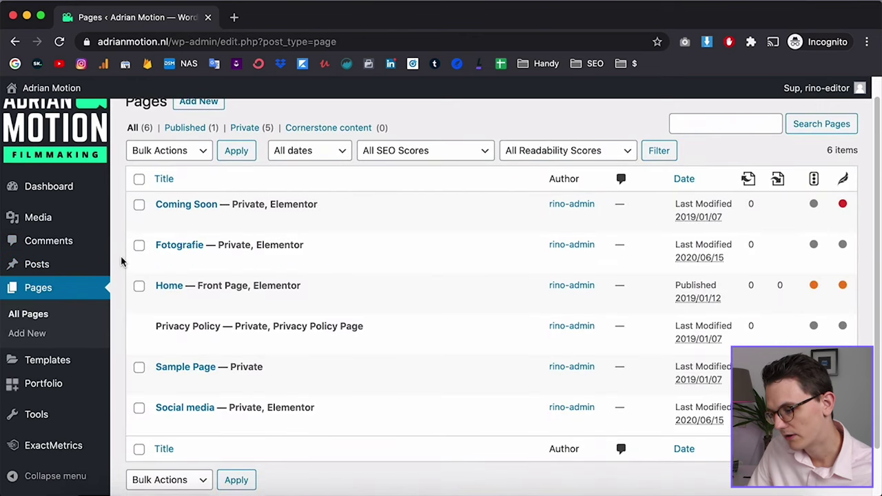
{"action": "left_click", "coordinate": [364, 299], "text": "super"}
{"action": "left_click", "coordinate": [292, 24]}
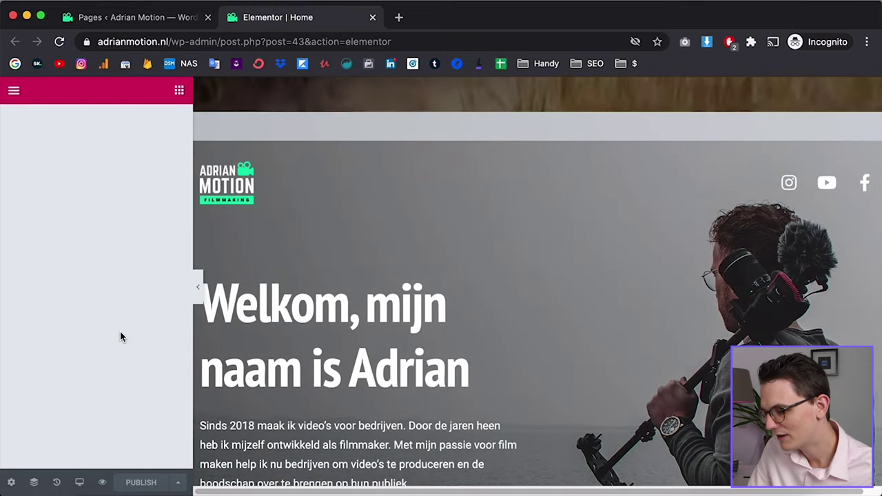
Open the Welkom heading for editing and dismiss the Right Click tip.
{"action": "scroll", "coordinate": [356, 299], "scroll_direction": "down", "scroll_amount": 3}
{"action": "scroll", "coordinate": [357, 299], "scroll_direction": "up", "scroll_amount": 3}
{"action": "left_click", "coordinate": [179, 90]}
{"action": "scroll", "coordinate": [114, 295], "scroll_direction": "down", "scroll_amount": 2}
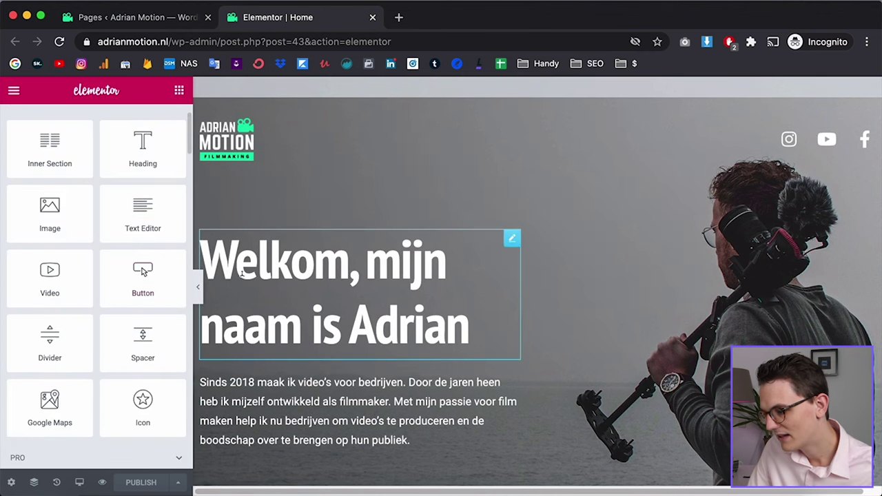
{"action": "scroll", "coordinate": [241, 273], "scroll_direction": "down", "scroll_amount": 1}
{"action": "left_click_drag", "start_coordinate": [138, 279], "coordinate": [275, 242]}
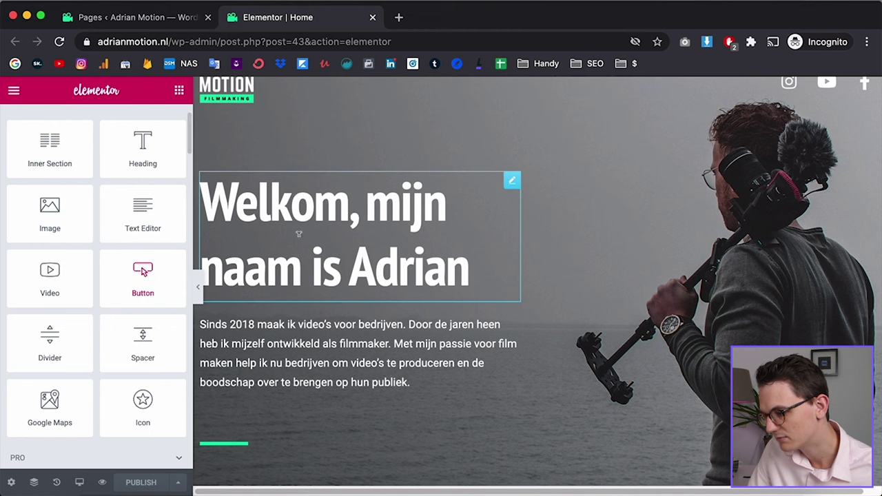
{"action": "left_click", "coordinate": [512, 181]}
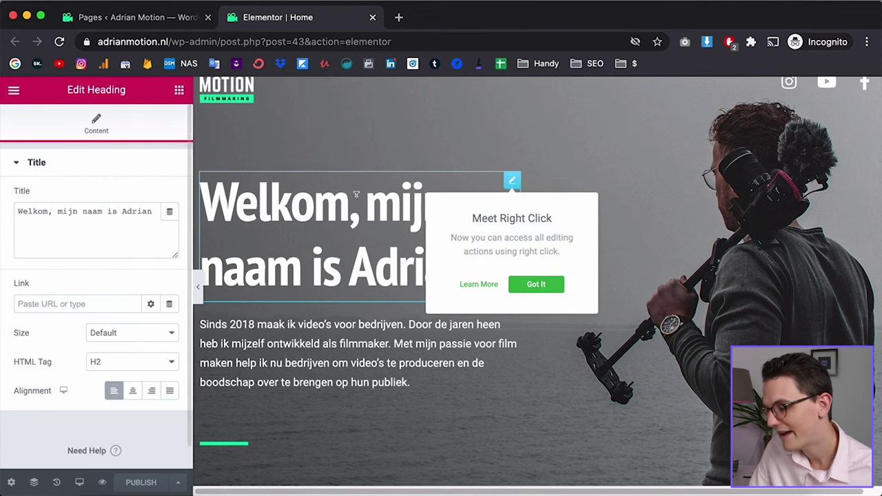
{"action": "left_click", "coordinate": [542, 284]}
{"action": "left_click_drag", "start_coordinate": [121, 212], "coordinate": [107, 211]}
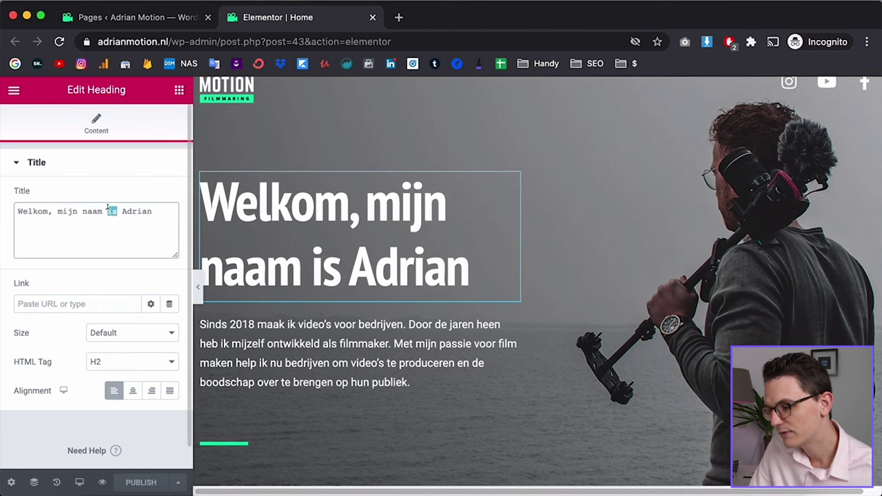
{"action": "left_click", "coordinate": [112, 230]}
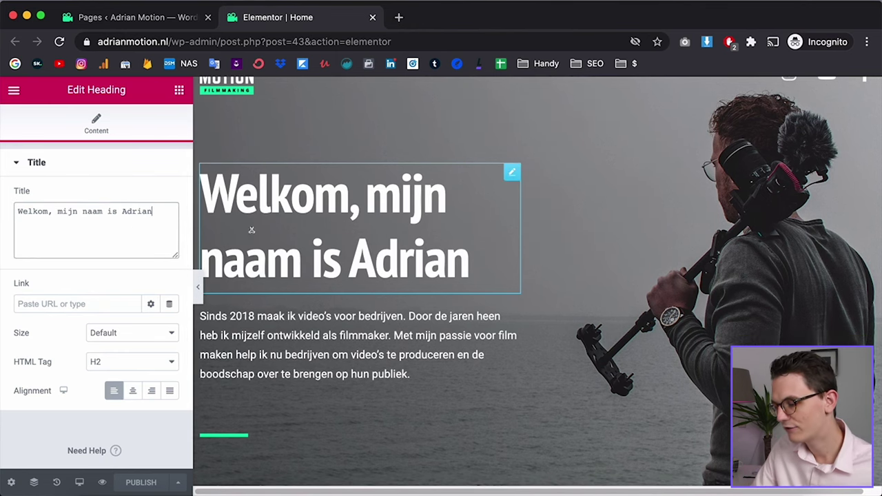
Edit the Video editing service card, then return to the WordPress Pages list.
{"action": "scroll", "coordinate": [382, 386], "scroll_direction": "down", "scroll_amount": 10}
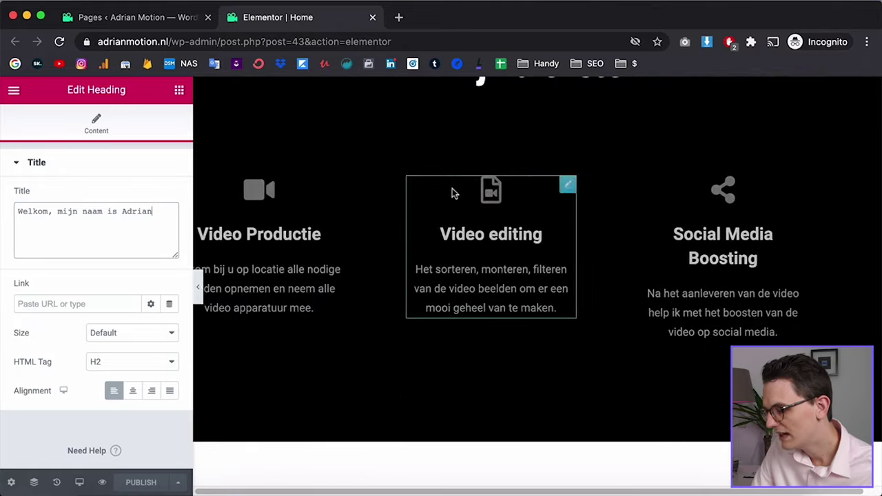
{"action": "left_click", "coordinate": [594, 193]}
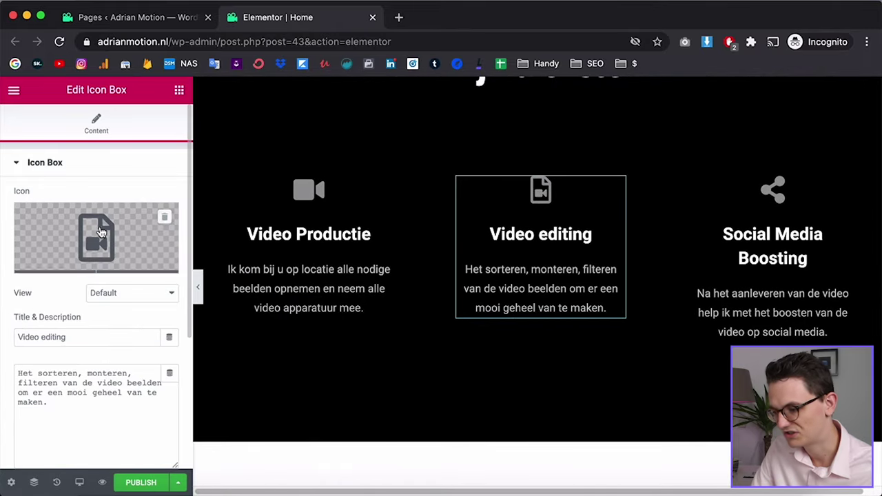
{"action": "scroll", "coordinate": [476, 316], "scroll_direction": "down", "scroll_amount": 5}
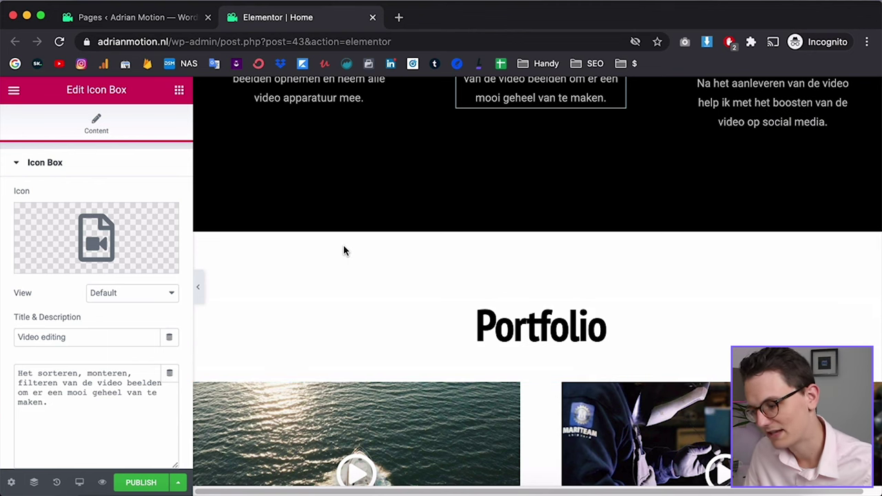
{"action": "key", "text": "super+alt+Left"}
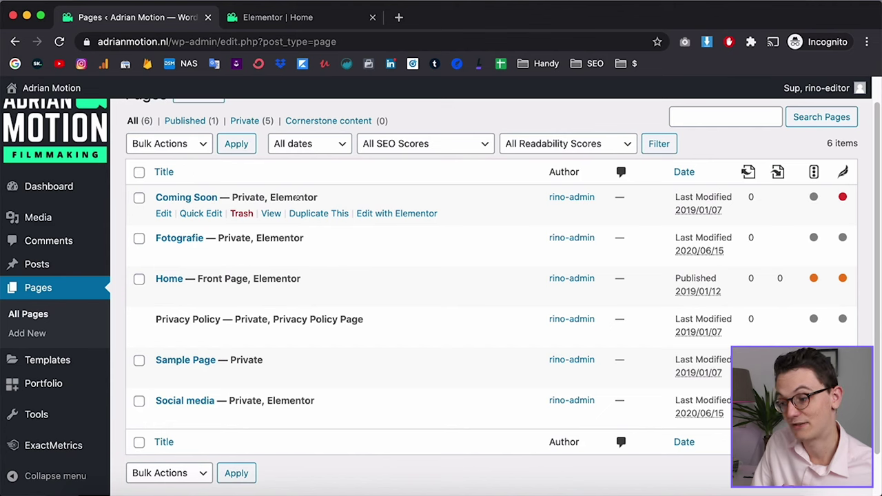
Go back to the administrator's window on Elementor's Role Manager page.
{"action": "key", "text": "super+grave"}
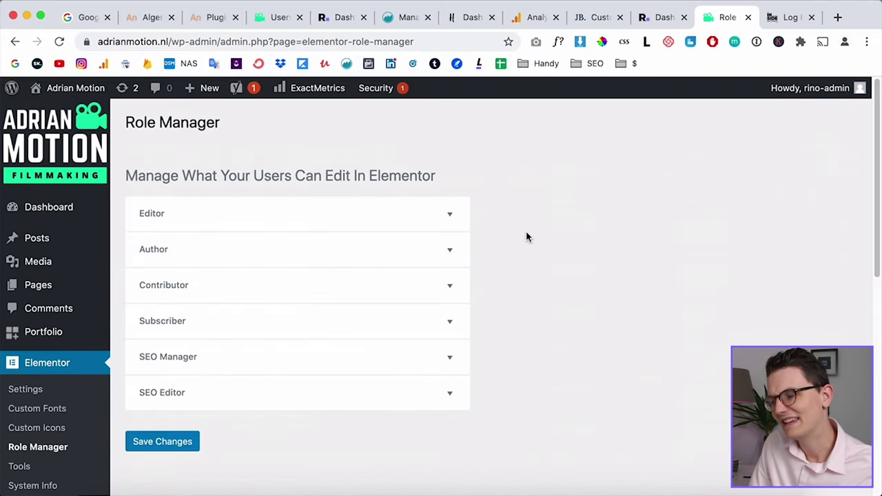
{"action": "scroll", "coordinate": [526, 236], "scroll_direction": "down", "scroll_amount": 5}
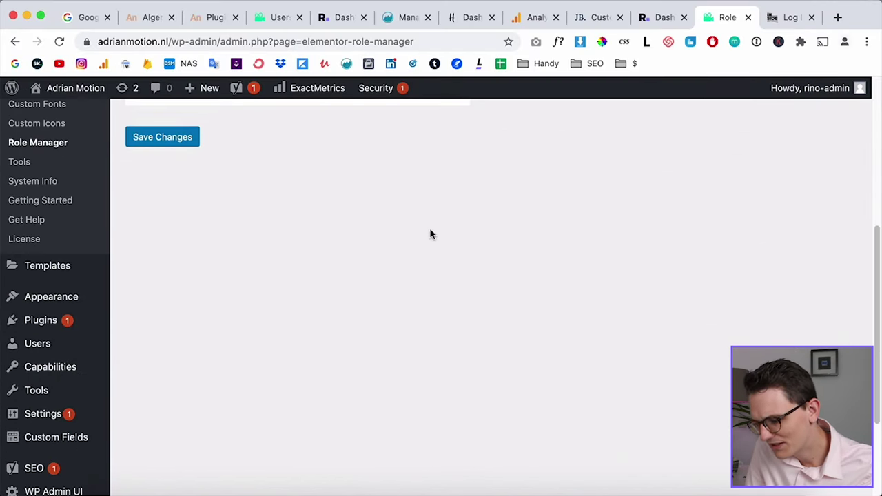
{"action": "scroll", "coordinate": [184, 277], "scroll_direction": "down", "scroll_amount": 3}
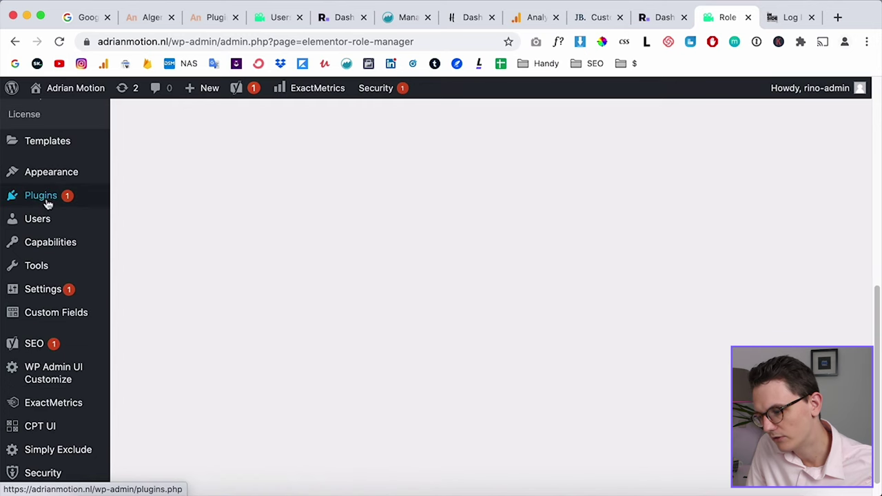
Check WP Admin UI Customize's details in Plugins > Add New to confirm it is active.
{"action": "left_click", "coordinate": [130, 218]}
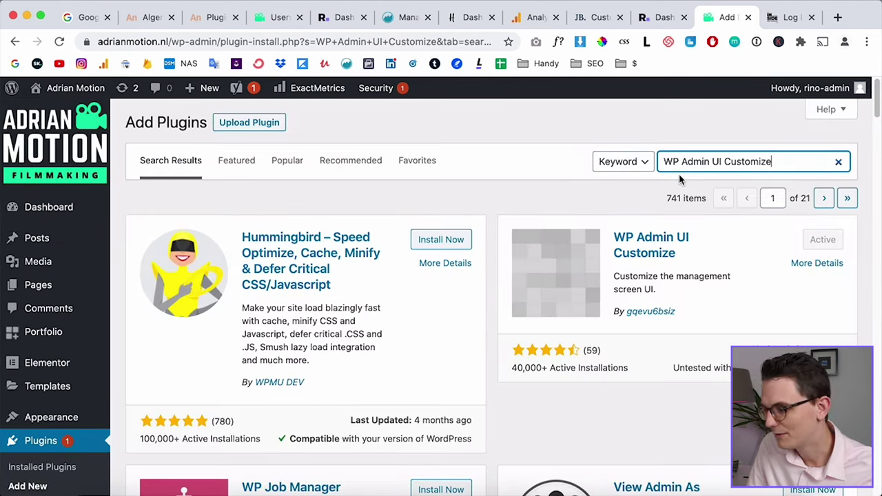
{"action": "left_click", "coordinate": [660, 255]}
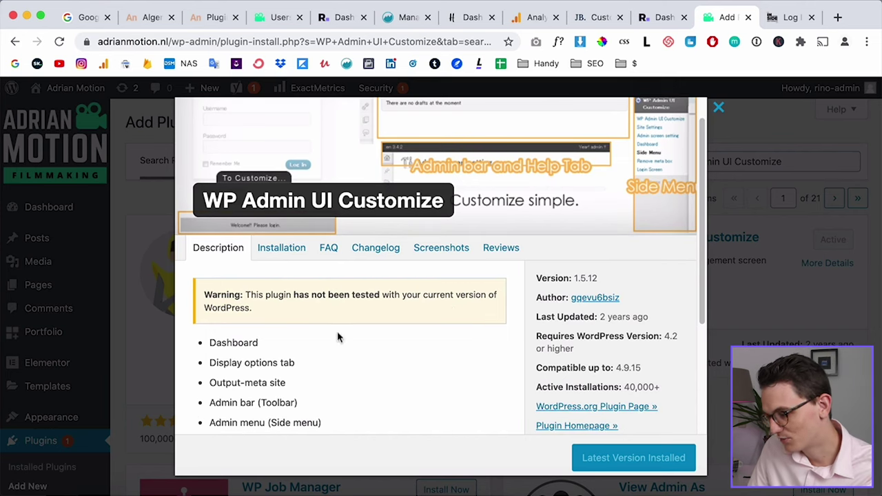
{"action": "left_click", "coordinate": [115, 300]}
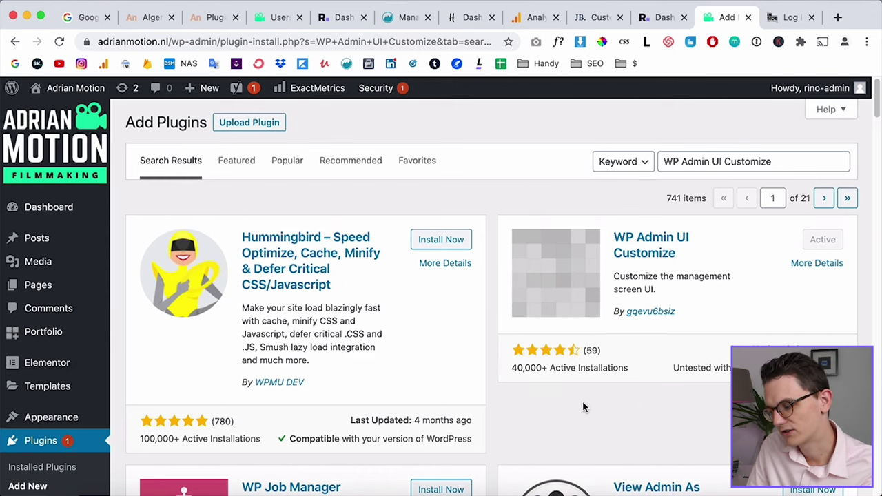
{"action": "scroll", "coordinate": [576, 400], "scroll_direction": "down", "scroll_amount": 2}
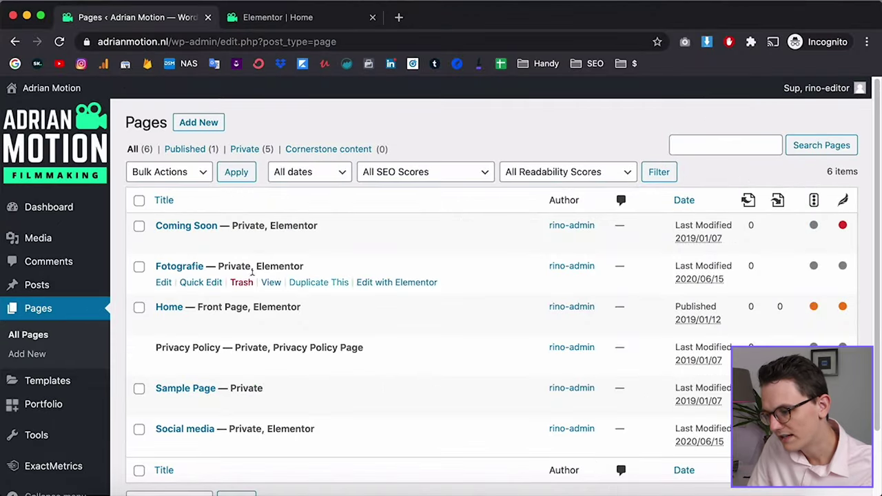
{"action": "scroll", "coordinate": [61, 364], "scroll_direction": "down", "scroll_amount": 1}
{"action": "scroll", "coordinate": [61, 364], "scroll_direction": "down", "scroll_amount": 1}
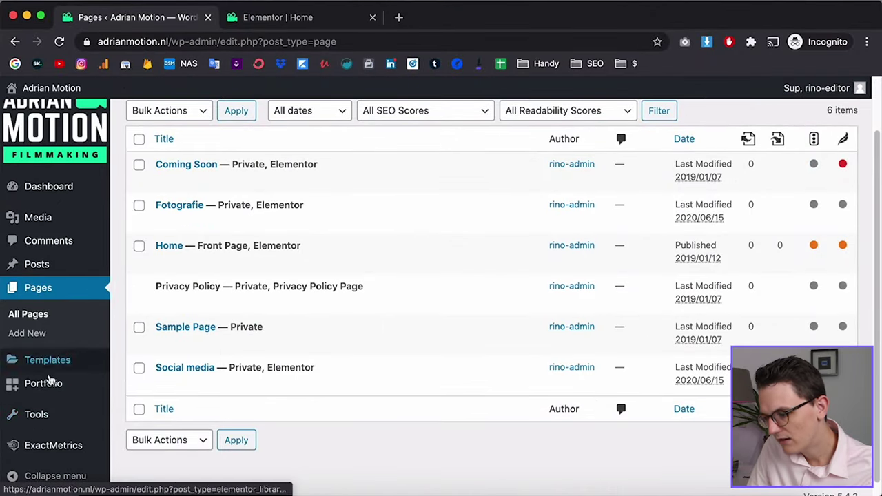
Return to the admin's plugin search results showing WP Admin UI Customize as active.
{"action": "mouse_move", "coordinate": [47, 360]}
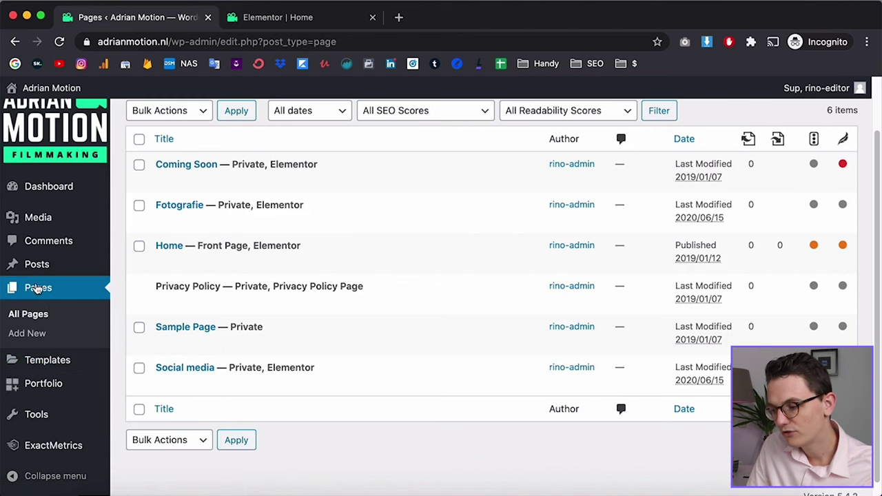
{"action": "mouse_move", "coordinate": [37, 246]}
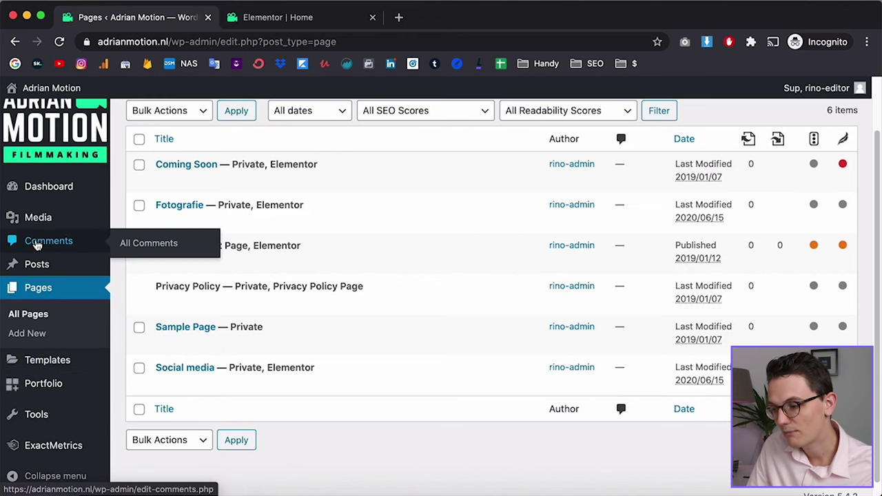
{"action": "mouse_move", "coordinate": [57, 455]}
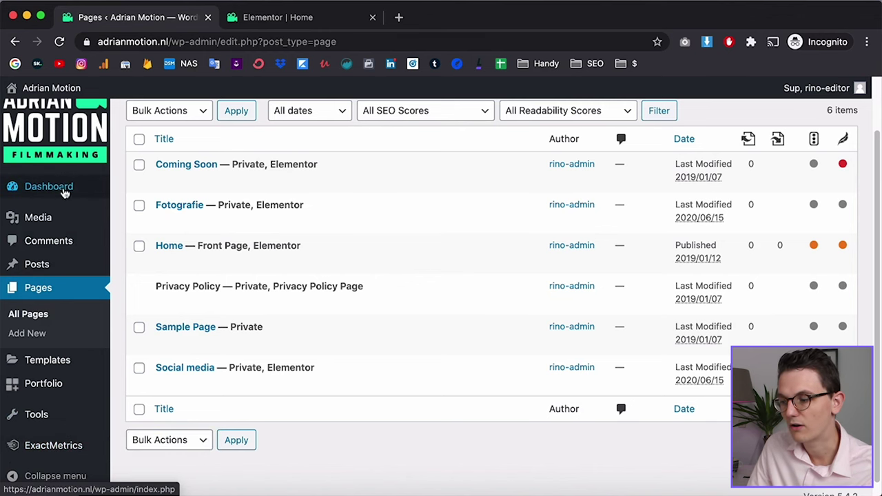
{"action": "mouse_move", "coordinate": [55, 188]}
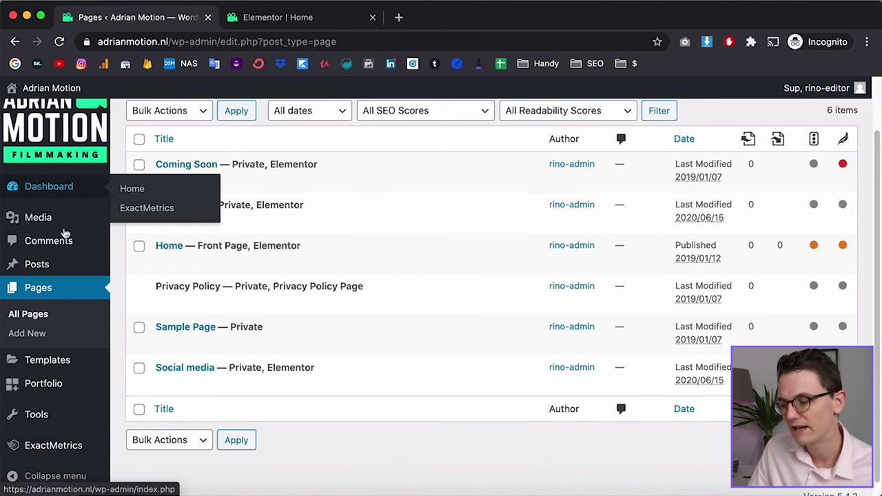
{"action": "scroll", "coordinate": [118, 289], "scroll_direction": "up", "scroll_amount": 2}
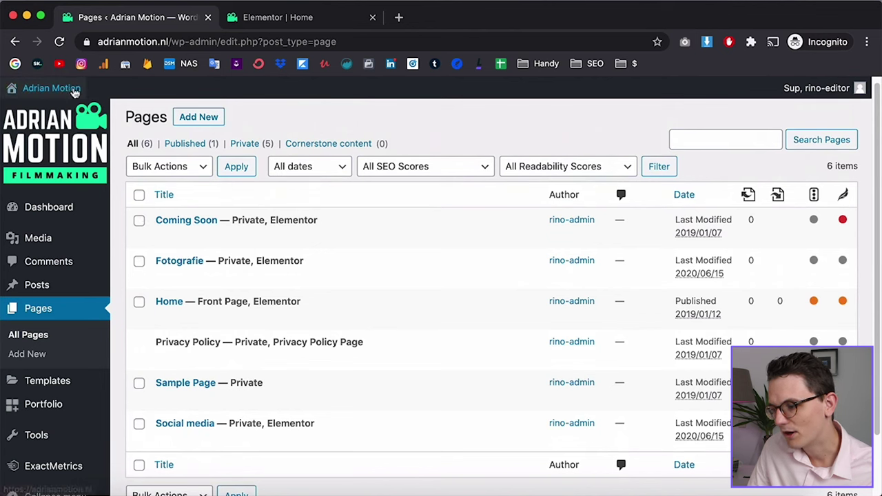
{"action": "mouse_move", "coordinate": [59, 91]}
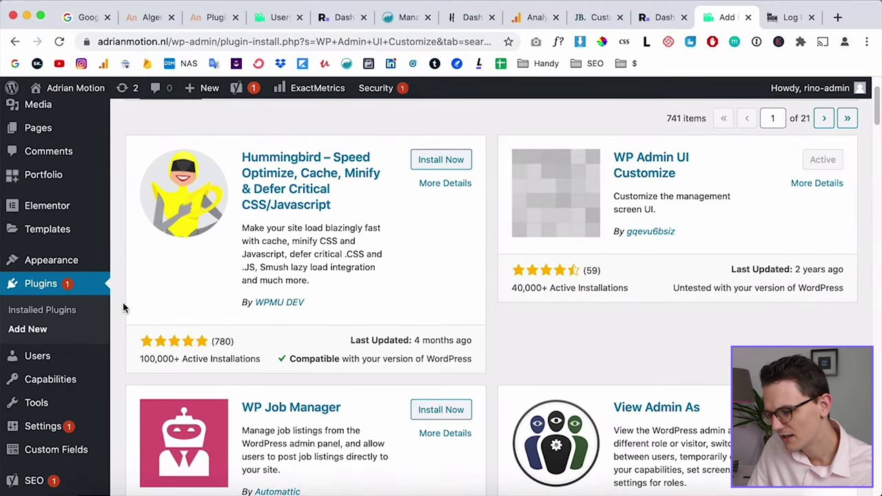
Save Editor as the role to customize in WP Admin UI Customize and open its Sidebar settings.
{"action": "scroll", "coordinate": [111, 345], "scroll_direction": "down", "scroll_amount": 3}
{"action": "mouse_move", "coordinate": [52, 354]}
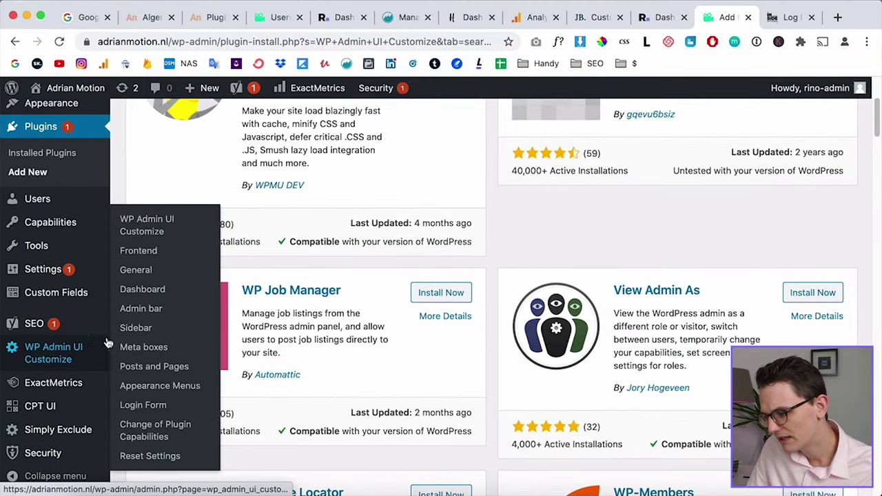
{"action": "left_click", "coordinate": [129, 221]}
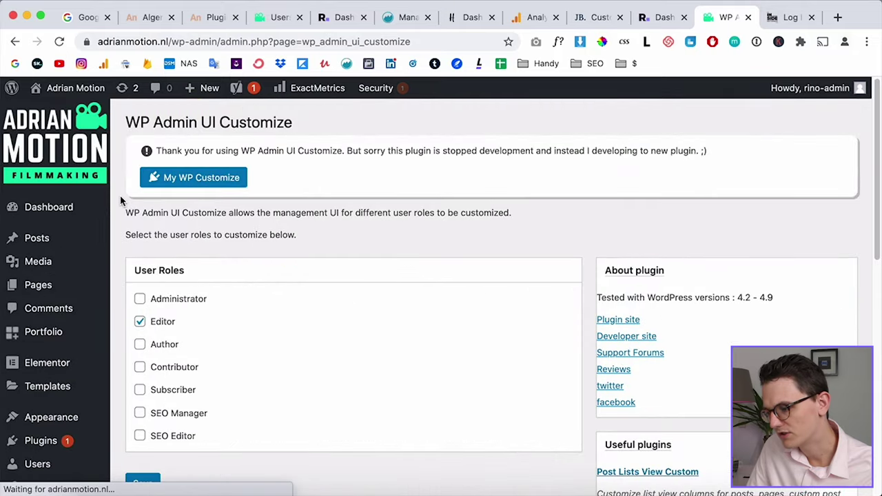
{"action": "scroll", "coordinate": [120, 195], "scroll_direction": "down", "scroll_amount": 2}
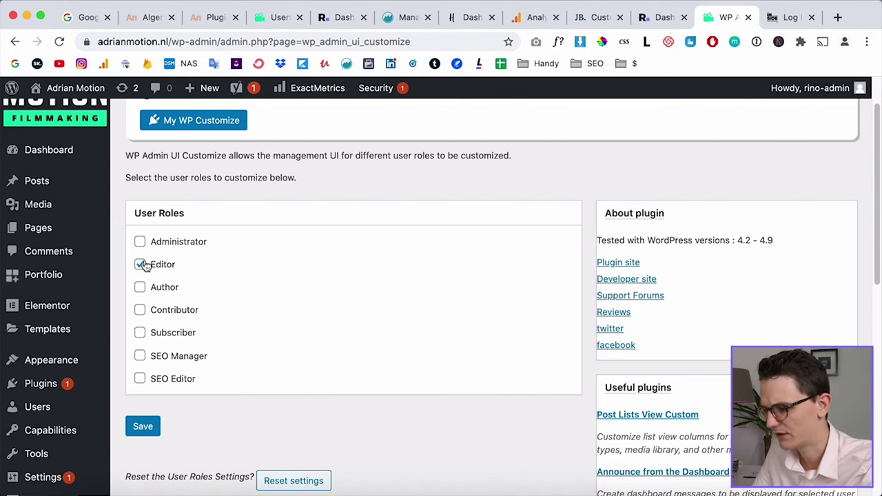
{"action": "left_click", "coordinate": [141, 426]}
{"action": "scroll", "coordinate": [121, 364], "scroll_direction": "down", "scroll_amount": 5}
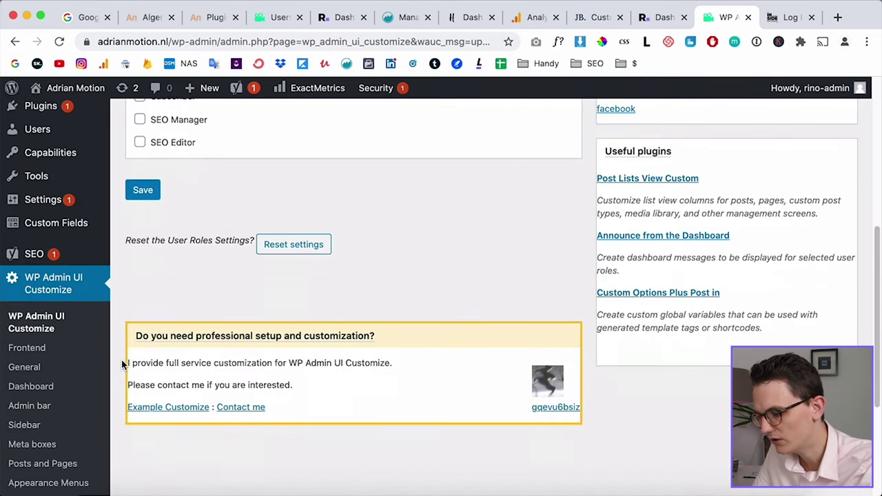
{"action": "left_click", "coordinate": [29, 404]}
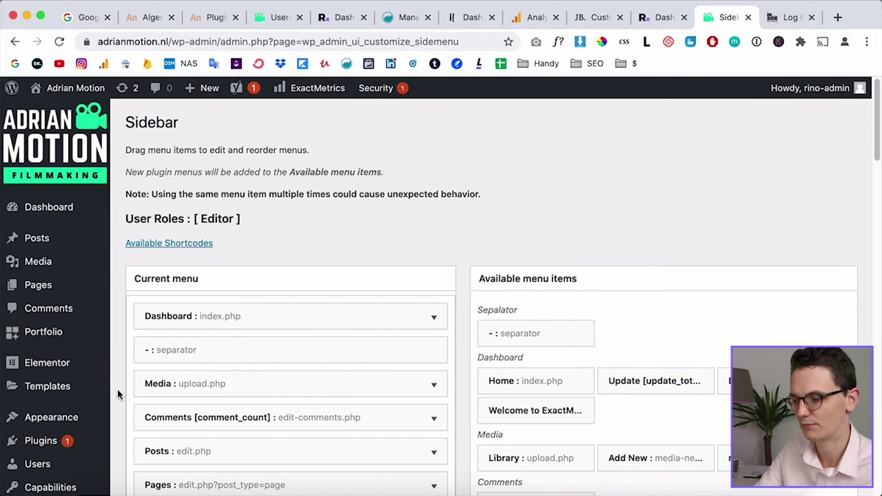
Review the Editor's Current menu items on the Sidebar page, then return to the editor's Pages list.
{"action": "scroll", "coordinate": [117, 393], "scroll_direction": "down", "scroll_amount": 7}
{"action": "scroll", "coordinate": [262, 216], "scroll_direction": "down", "scroll_amount": 10}
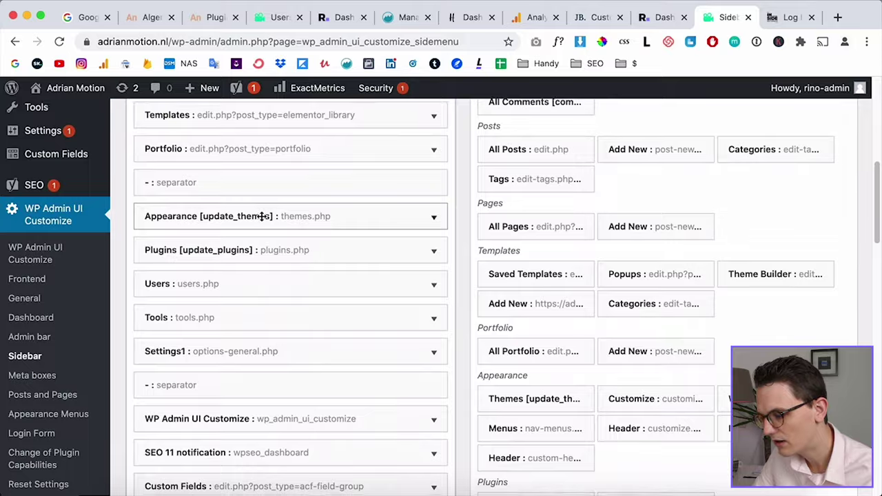
{"action": "scroll", "coordinate": [462, 323], "scroll_direction": "down", "scroll_amount": 2}
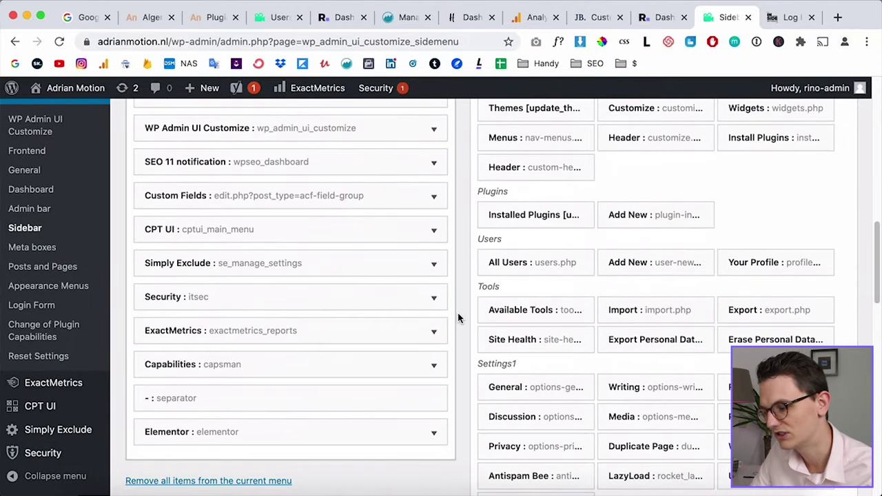
{"action": "scroll", "coordinate": [459, 318], "scroll_direction": "up", "scroll_amount": 1}
{"action": "scroll", "coordinate": [458, 313], "scroll_direction": "down", "scroll_amount": 1}
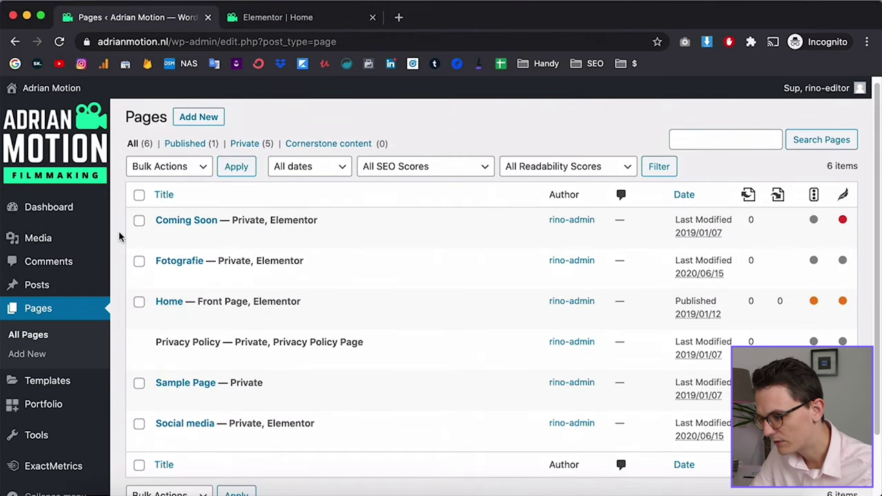
{"action": "scroll", "coordinate": [119, 237], "scroll_direction": "down", "scroll_amount": 2}
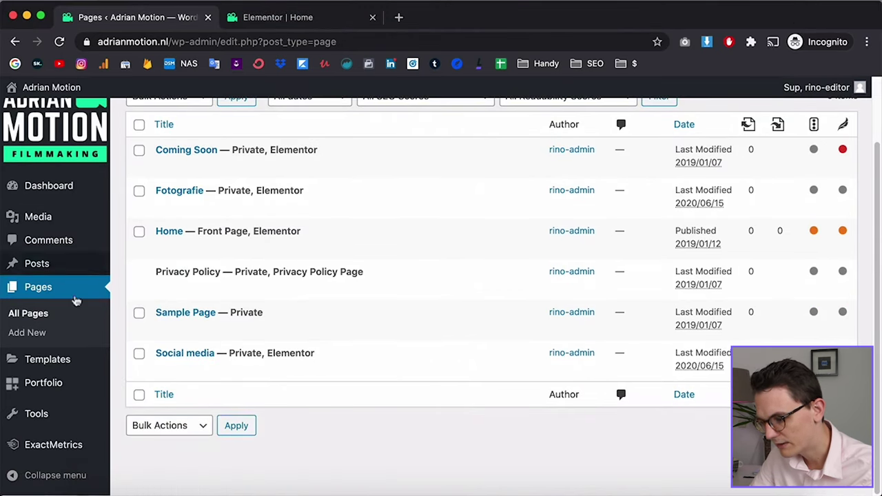
{"action": "mouse_move", "coordinate": [44, 364]}
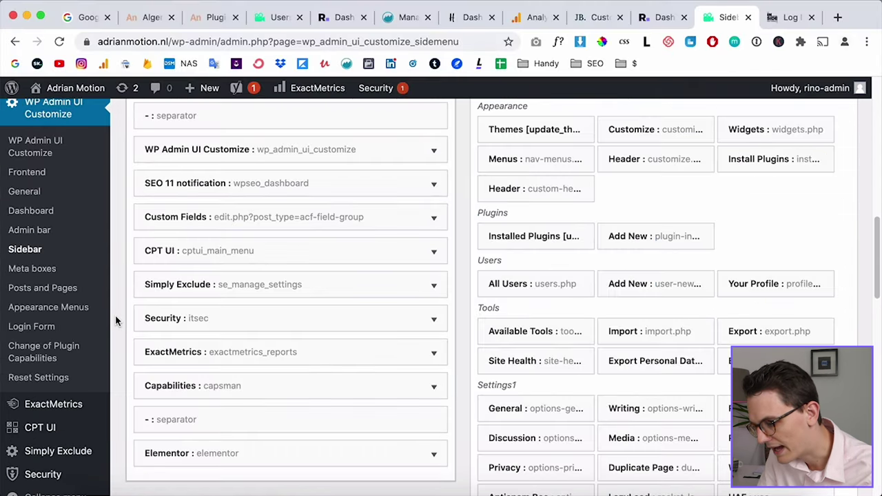
Remove Templates from the Editor's Current menu and save the sidebar settings.
{"action": "scroll", "coordinate": [116, 315], "scroll_direction": "up", "scroll_amount": 5}
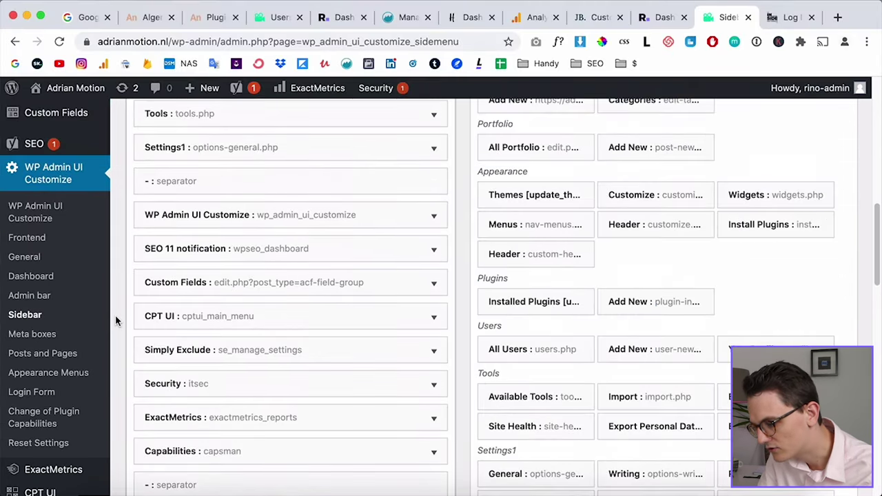
{"action": "scroll", "coordinate": [115, 315], "scroll_direction": "up", "scroll_amount": 7}
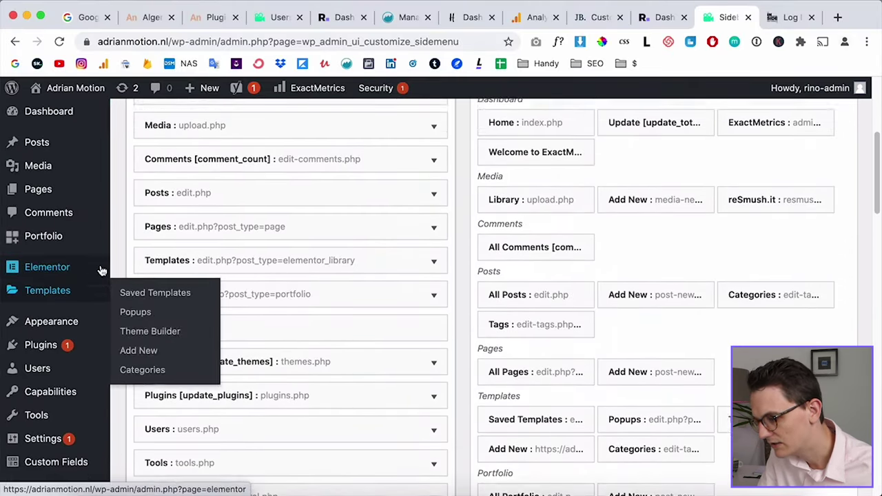
{"action": "scroll", "coordinate": [206, 263], "scroll_direction": "down", "scroll_amount": 1}
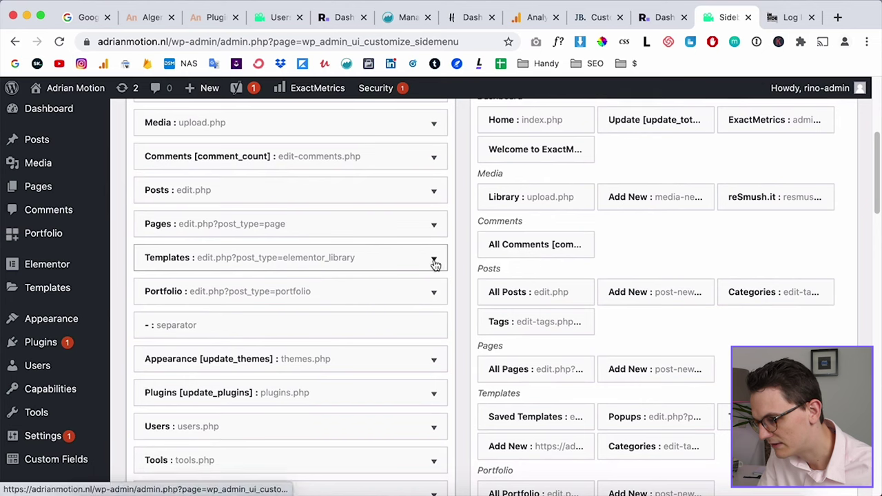
{"action": "left_click", "coordinate": [434, 263]}
{"action": "scroll", "coordinate": [434, 262], "scroll_direction": "down", "scroll_amount": 5}
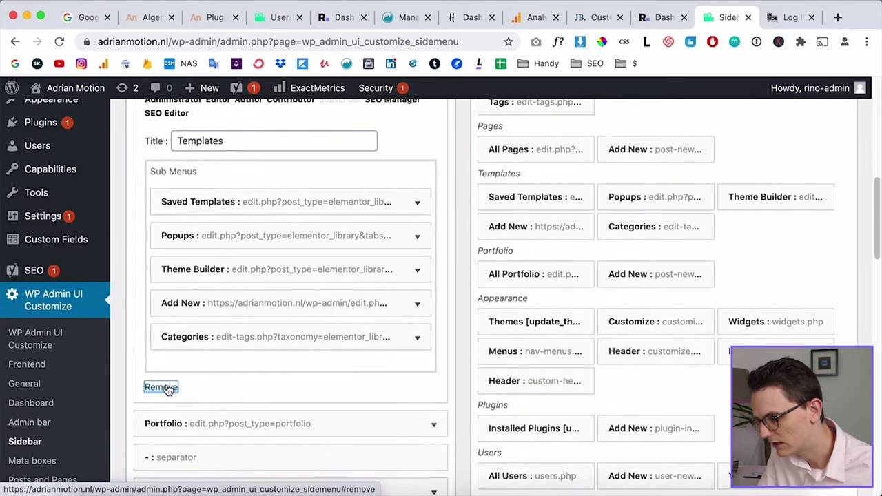
{"action": "left_click", "coordinate": [157, 387]}
{"action": "scroll", "coordinate": [464, 290], "scroll_direction": "down", "scroll_amount": 15}
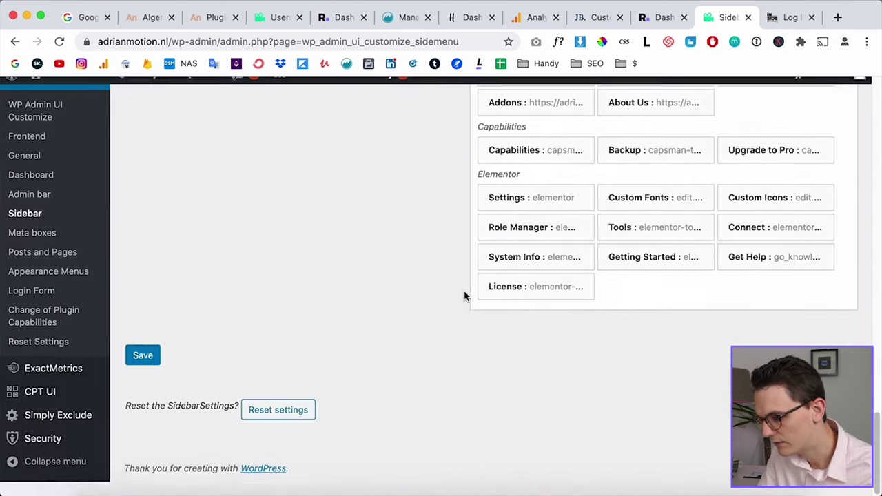
{"action": "left_click", "coordinate": [143, 373]}
Reload the editor's Pages list to check the sidebar without Templates.
{"action": "key", "text": "super+grave"}
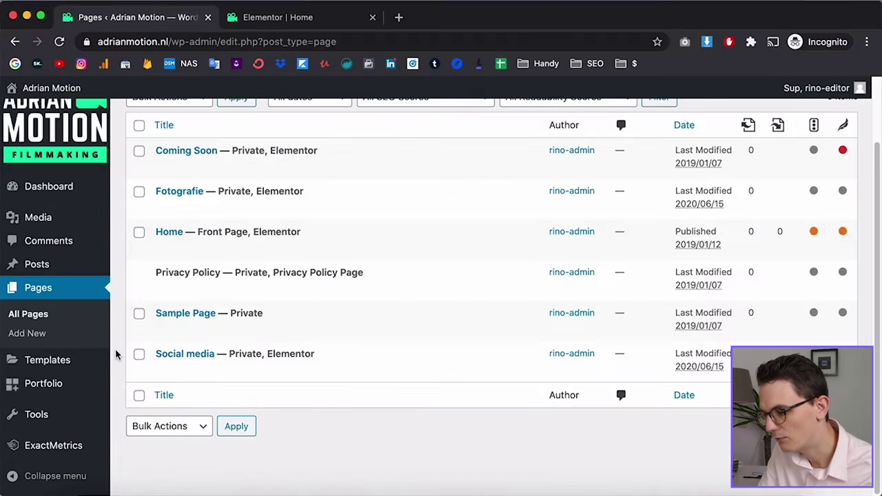
{"action": "key", "text": "super+r"}
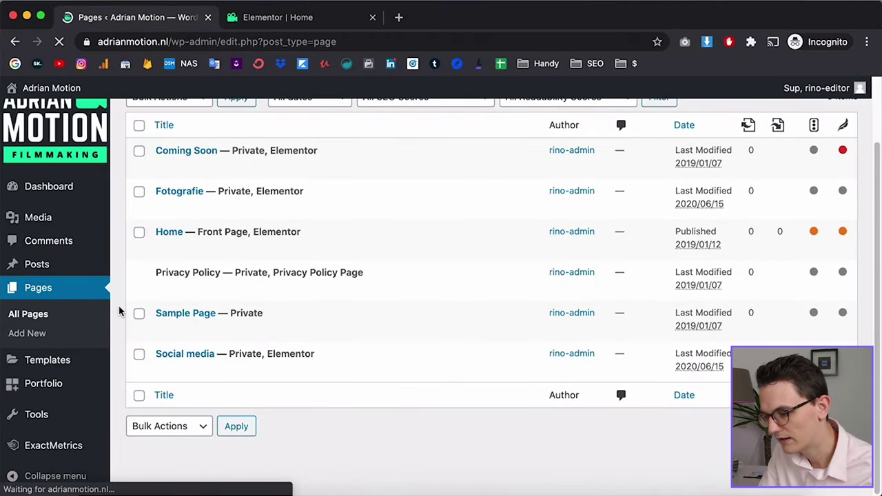
{"action": "mouse_move", "coordinate": [61, 387]}
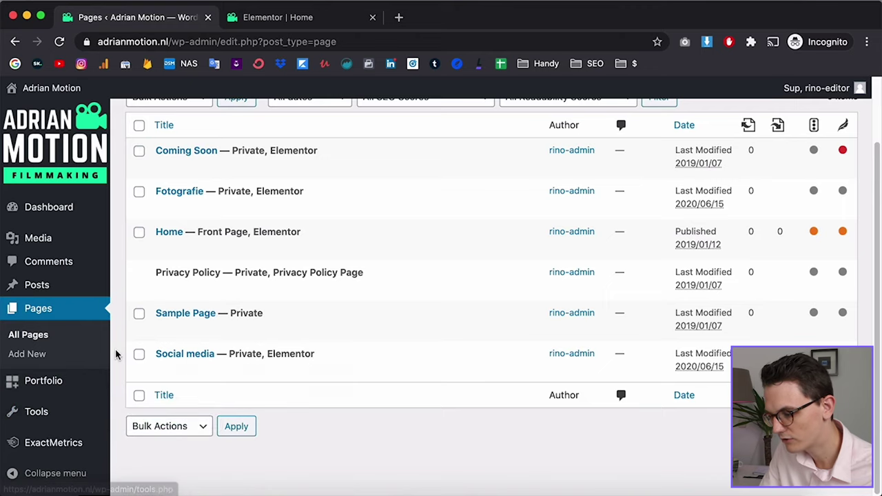
Remove Tools and Comments from the Editor's Current menu and save.
{"action": "key", "text": "super+grave"}
{"action": "scroll", "coordinate": [116, 349], "scroll_direction": "down", "scroll_amount": 10}
{"action": "scroll", "coordinate": [115, 349], "scroll_direction": "up", "scroll_amount": 2}
{"action": "left_click", "coordinate": [206, 259]}
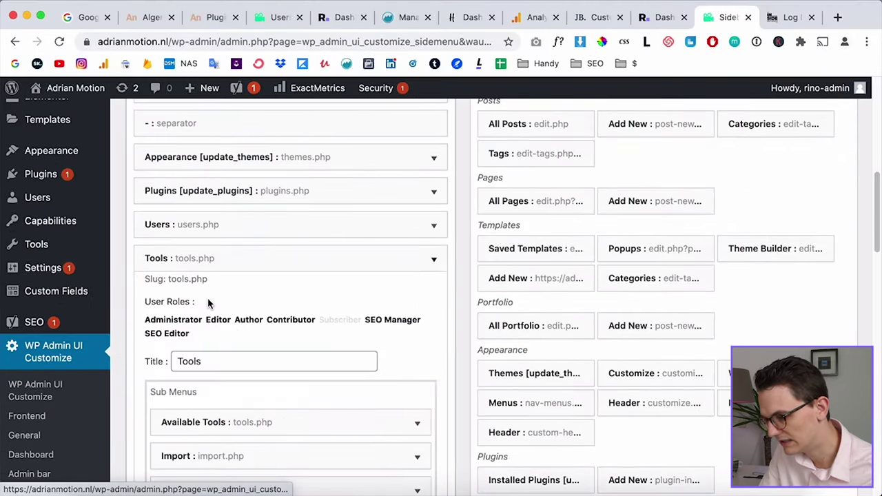
{"action": "scroll", "coordinate": [208, 301], "scroll_direction": "down", "scroll_amount": 10}
{"action": "key", "text": "super+grave"}
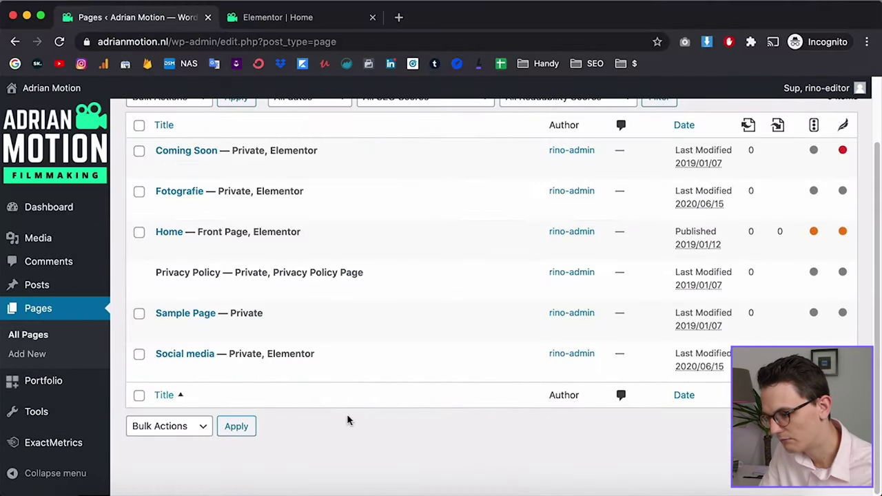
{"action": "key", "text": "super+grave"}
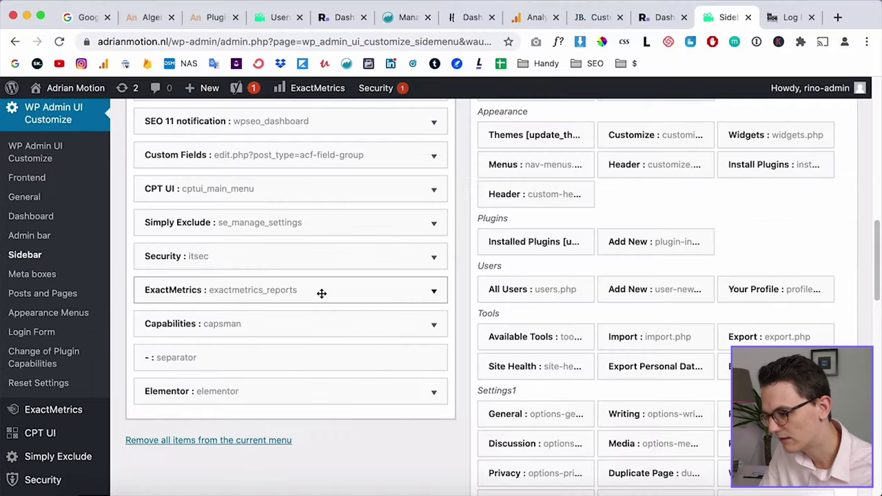
{"action": "scroll", "coordinate": [321, 293], "scroll_direction": "up", "scroll_amount": 4}
{"action": "scroll", "coordinate": [321, 294], "scroll_direction": "up", "scroll_amount": 10}
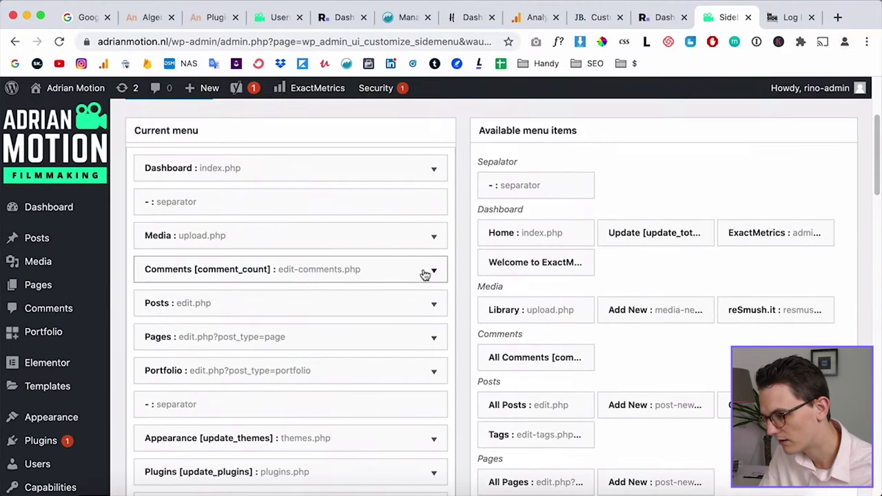
{"action": "left_click", "coordinate": [435, 273]}
{"action": "scroll", "coordinate": [191, 335], "scroll_direction": "down", "scroll_amount": 15}
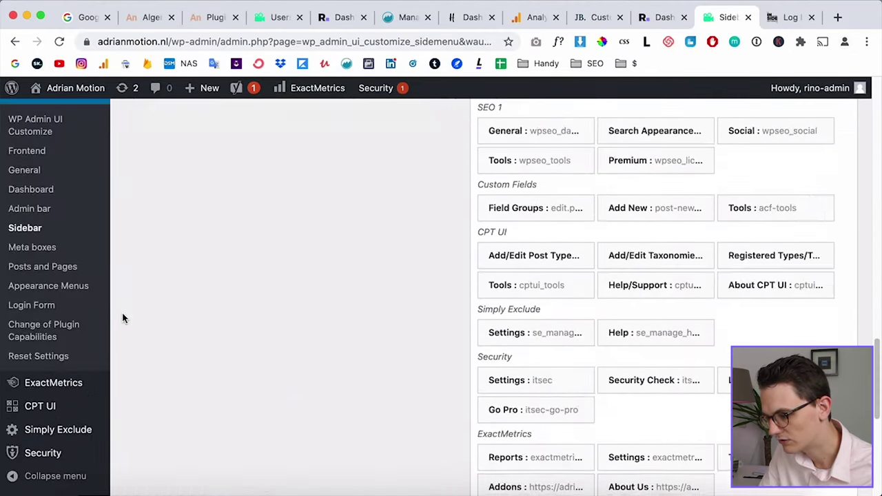
{"action": "scroll", "coordinate": [122, 318], "scroll_direction": "down", "scroll_amount": 5}
{"action": "left_click", "coordinate": [141, 367]}
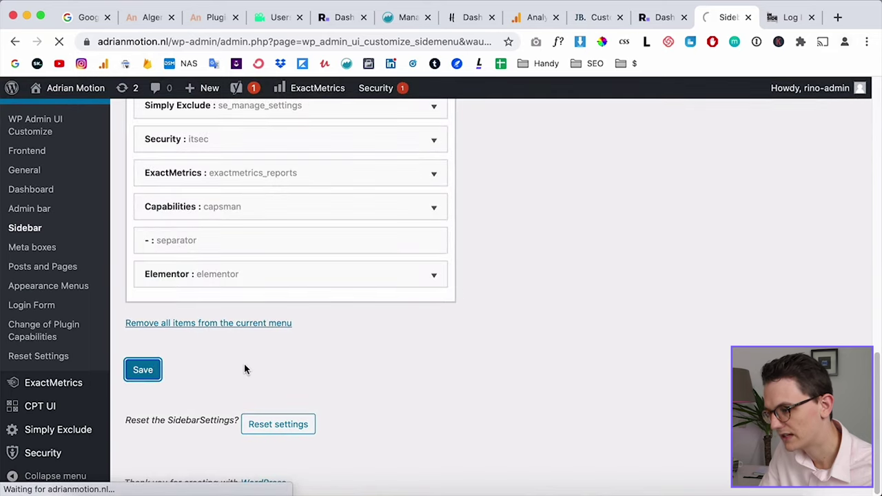
Reload the editor's window to confirm only Dashboard, Media, Posts, Pages, Portfolio and ExactMetrics remain.
{"action": "key", "text": "super+grave"}
{"action": "scroll", "coordinate": [120, 290], "scroll_direction": "up", "scroll_amount": 3}
{"action": "key", "text": "super+r"}
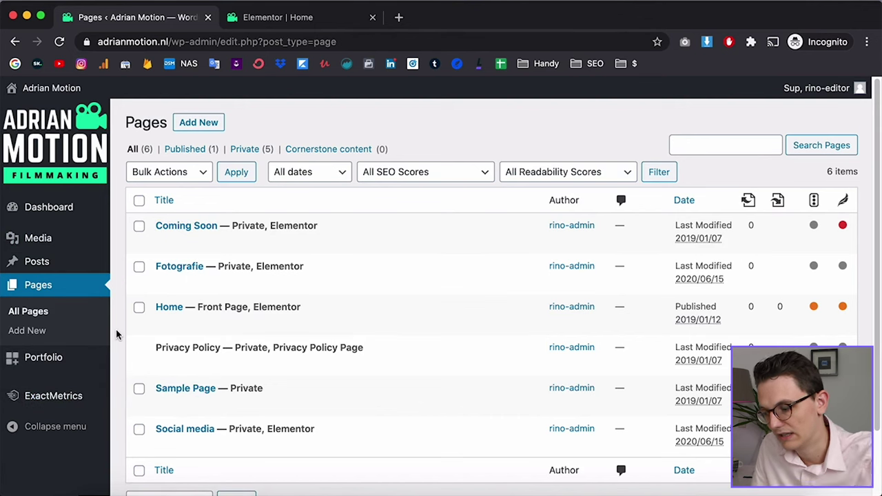
{"action": "mouse_move", "coordinate": [77, 93]}
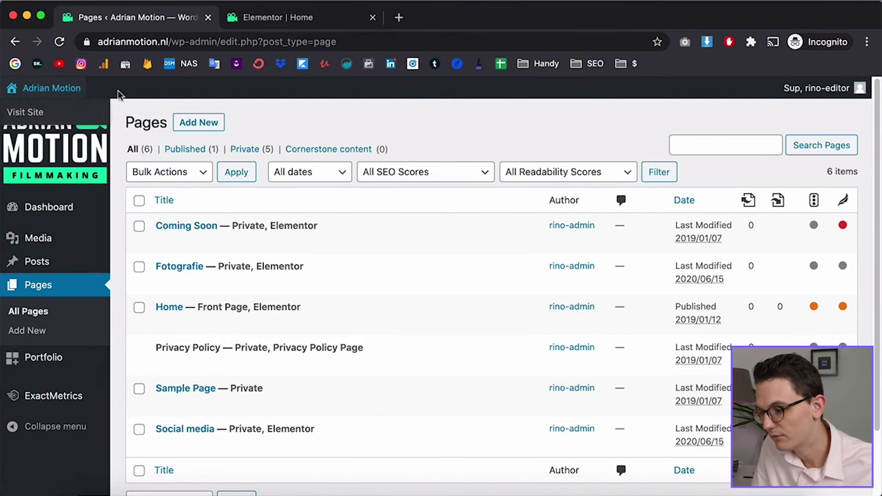